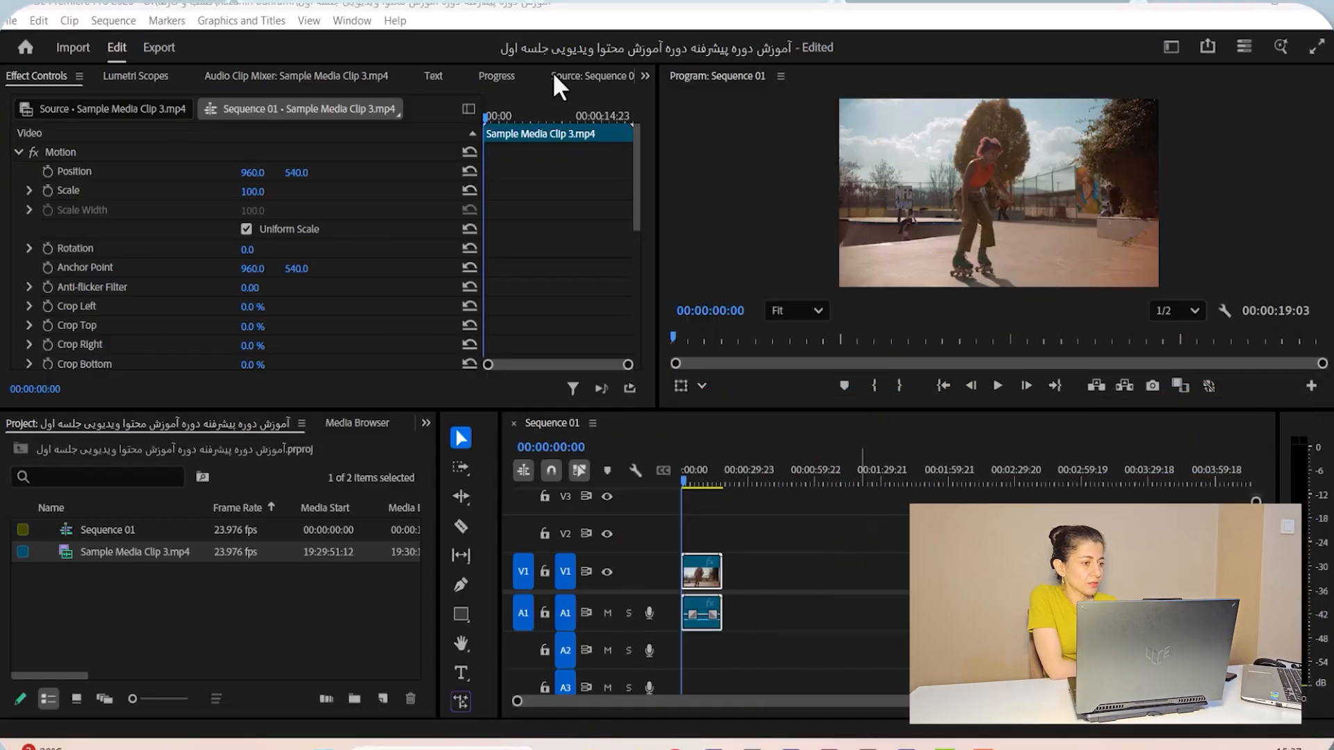
Reset the current workspace to its saved layout.
left_click(814, 602)
left_click(701, 565)
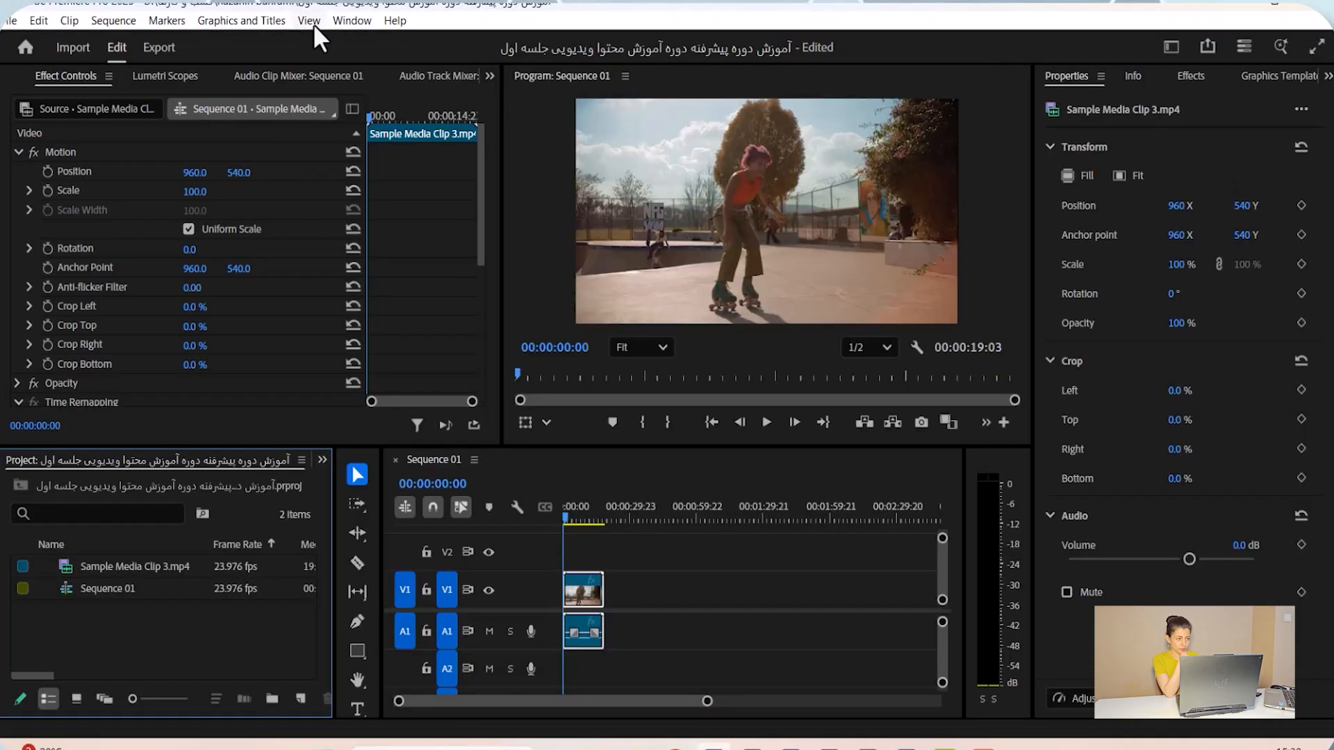
left_click(357, 22)
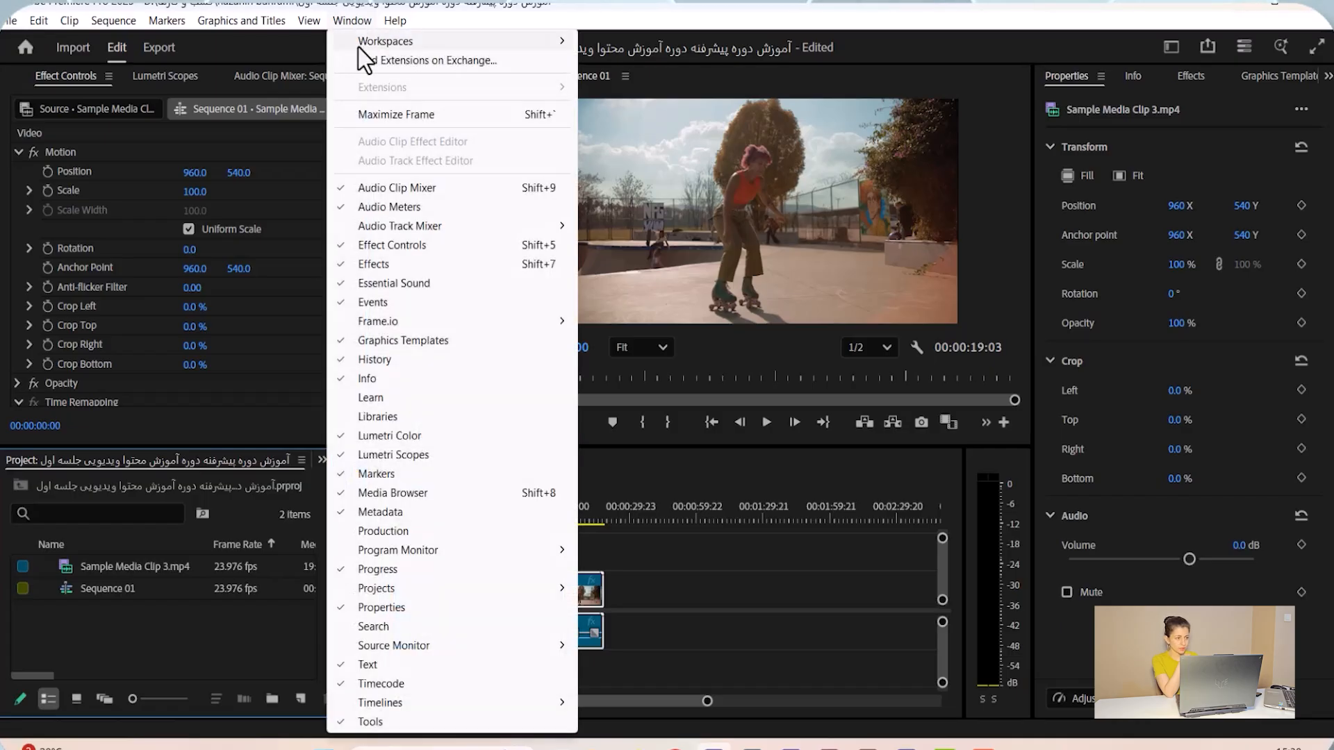
mouse_move(359, 48)
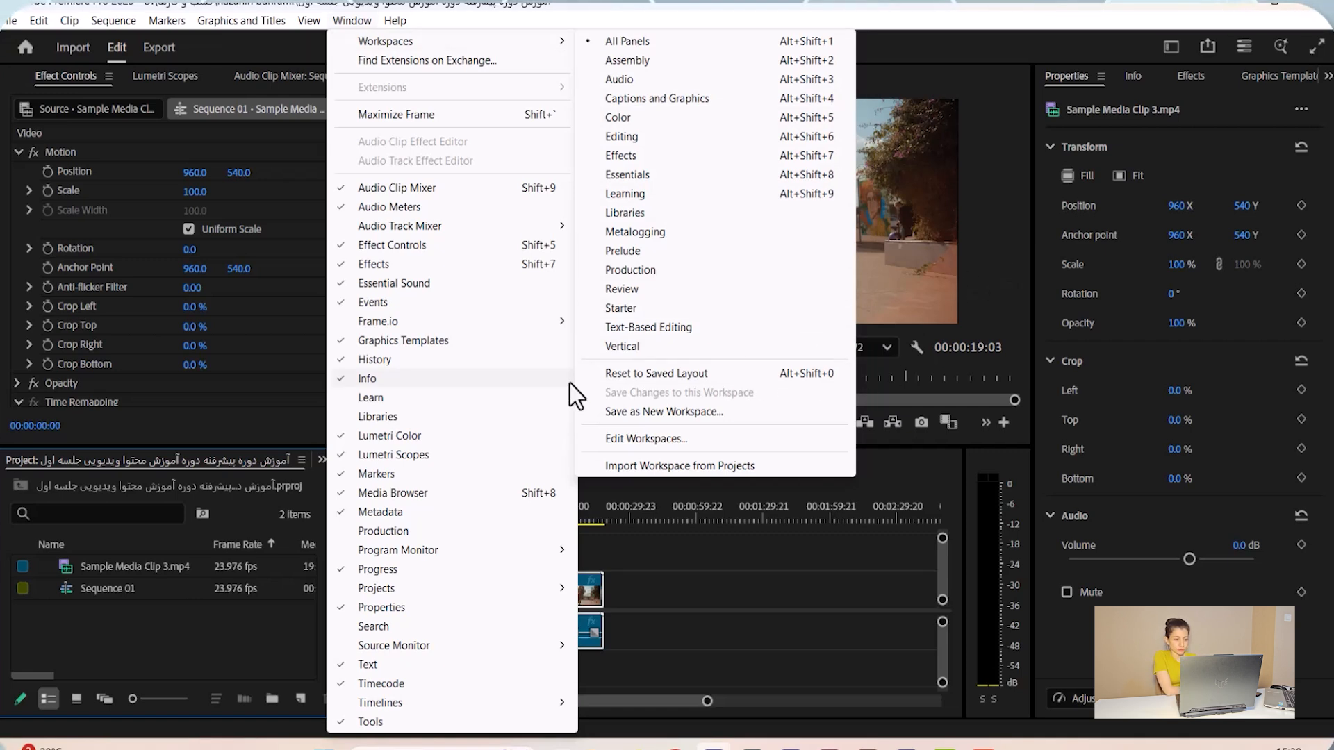
left_click(677, 375)
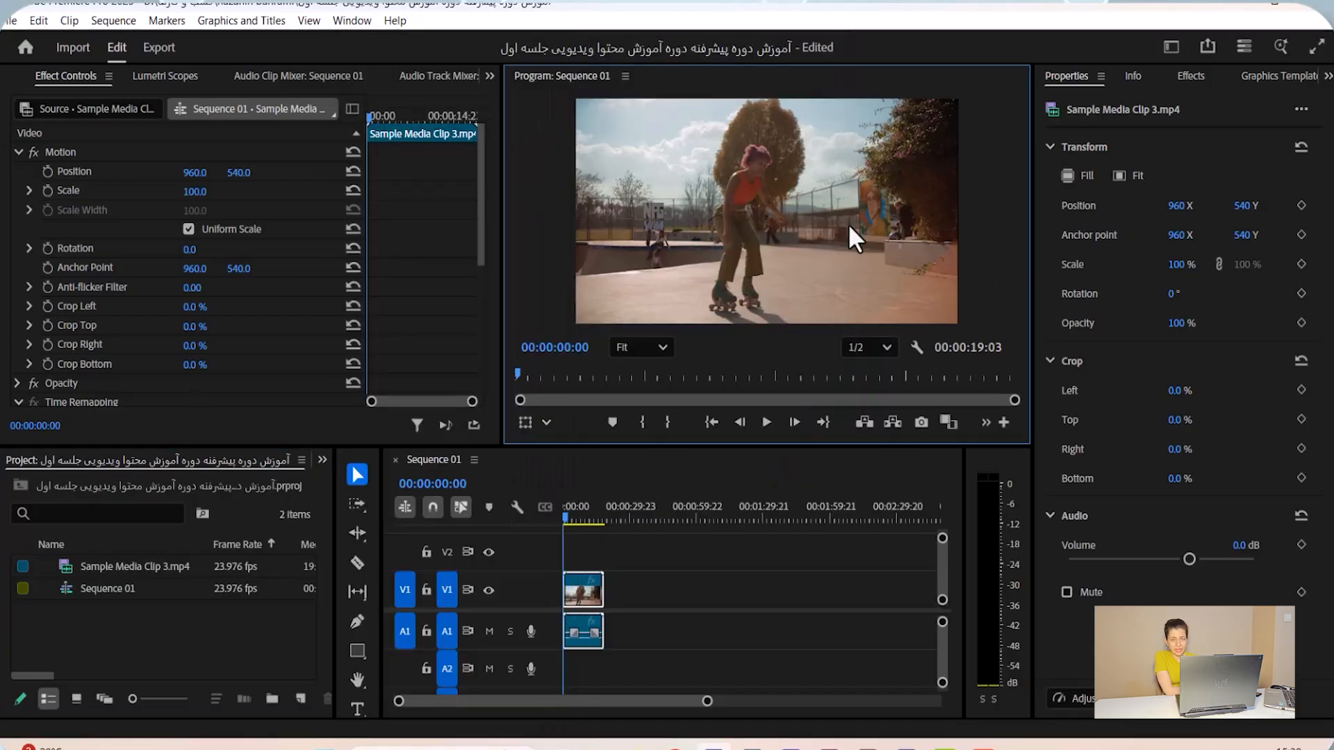
Look through the Info, Effects and Graphics Templates panels, and expand the Video Effects category in Effects.
left_click(348, 21)
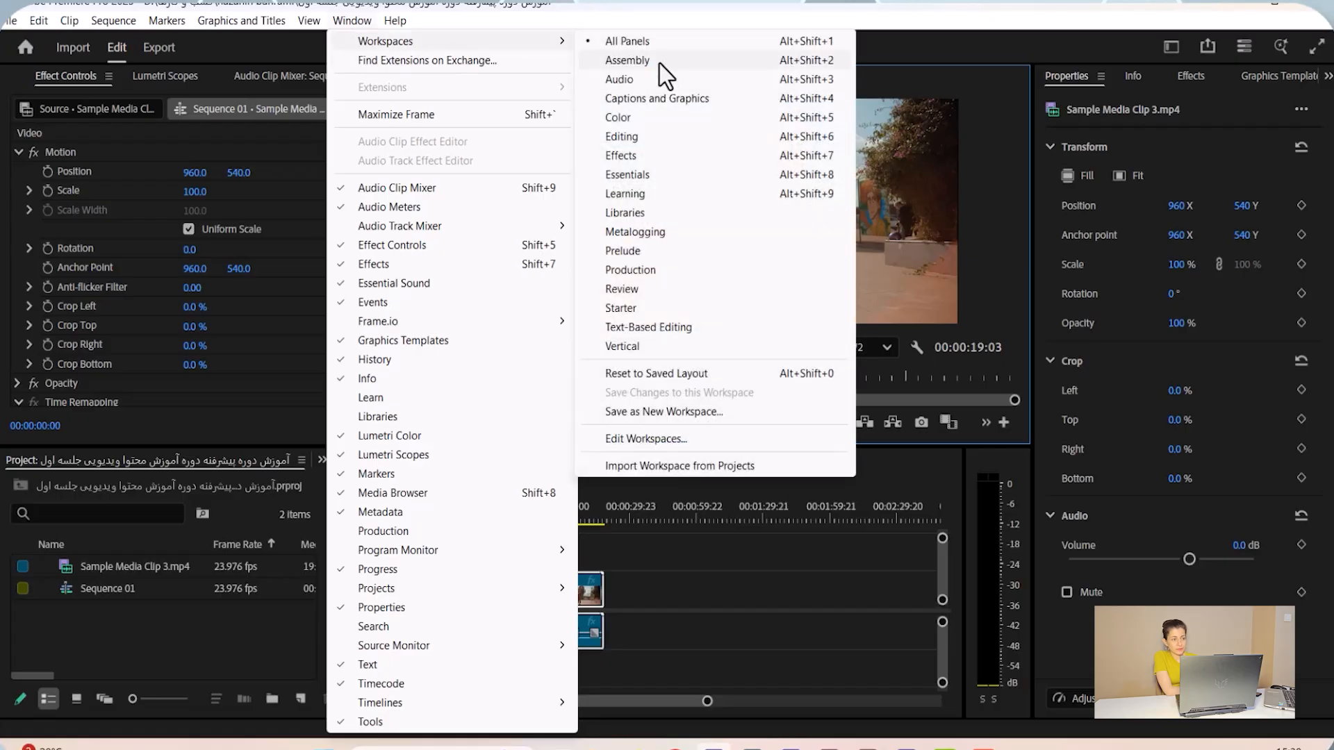
left_click(1143, 75)
left_click(1194, 77)
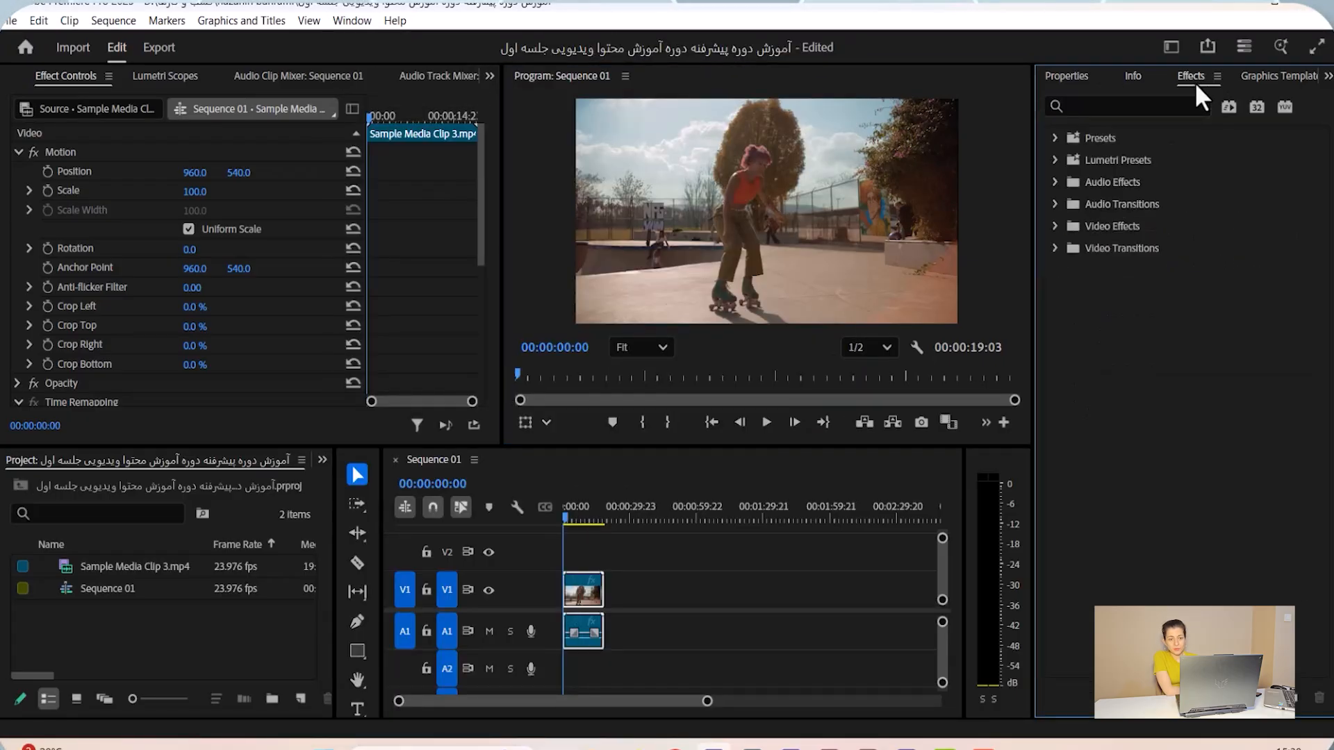
left_click(1273, 77)
left_click(1328, 75)
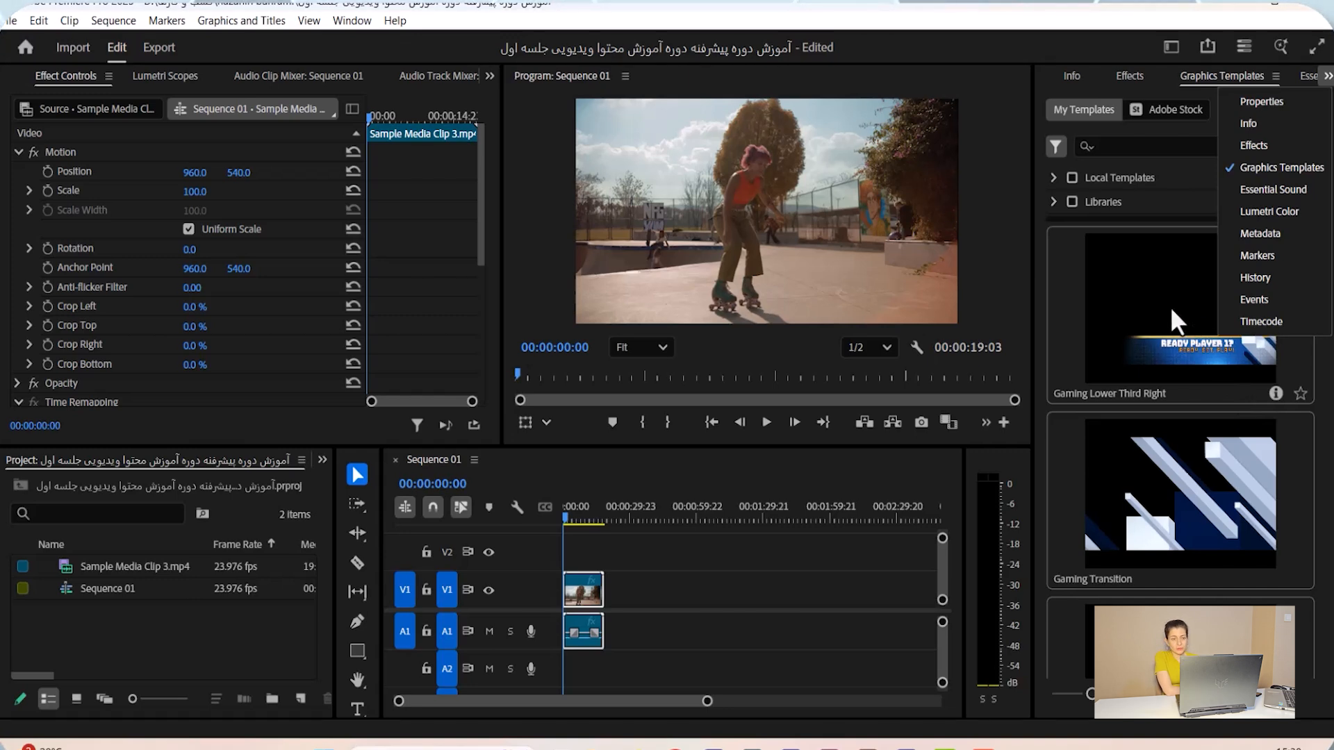
left_click(1129, 77)
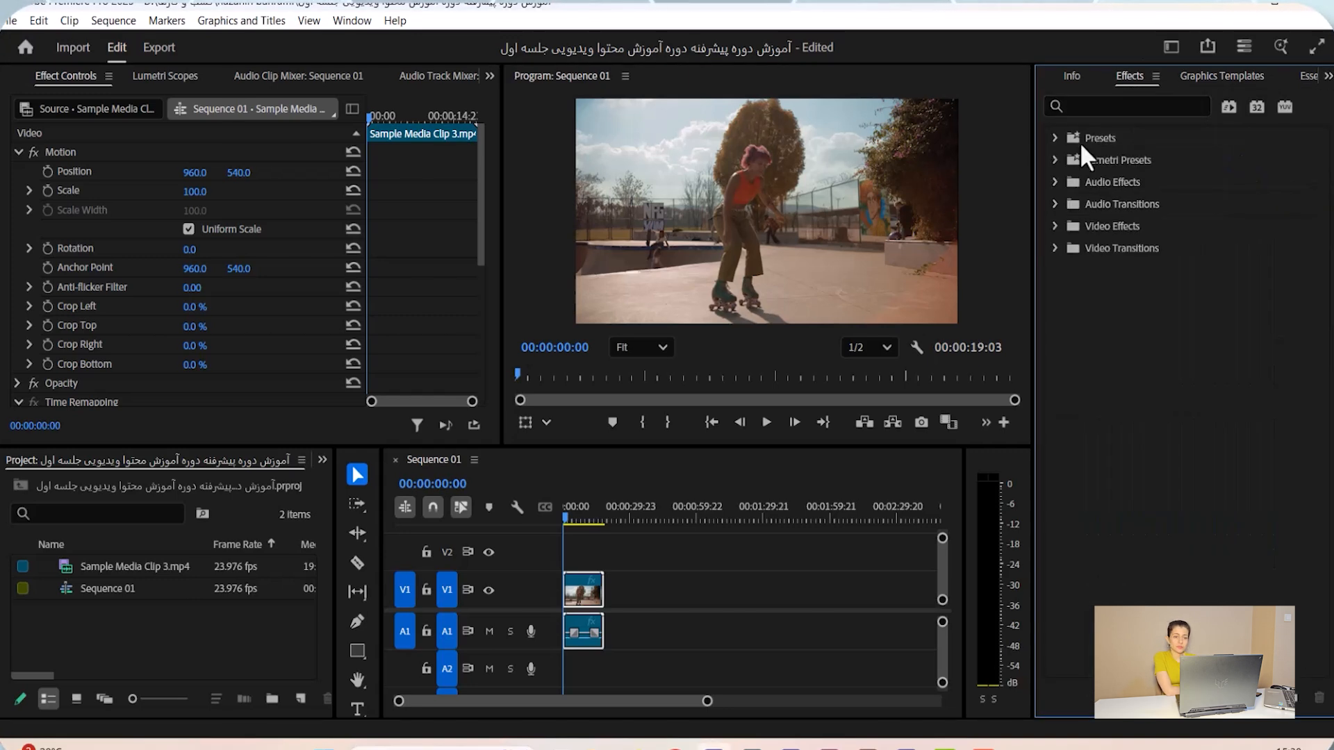
left_click(1055, 227)
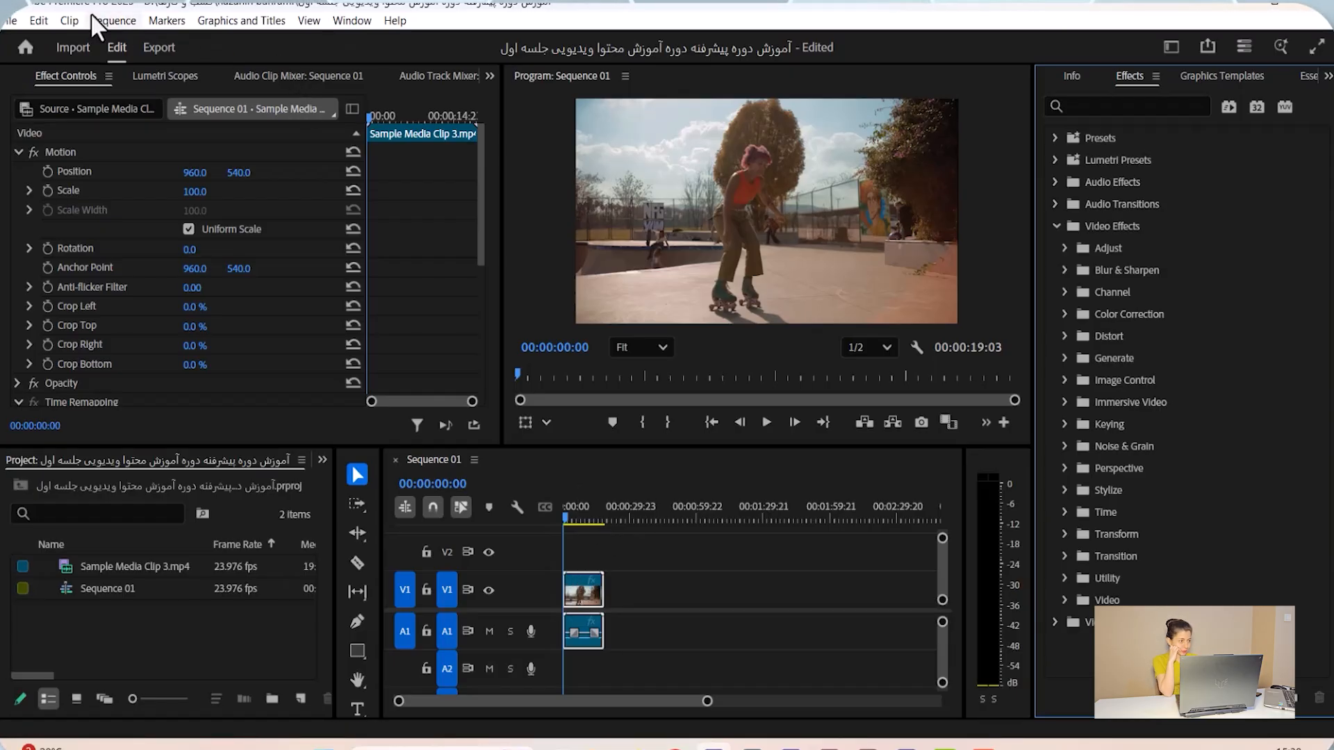
Copy Sample Media Clip 3.mp4 in the timeline and paste it so that four clips sit end to end.
left_click(579, 593)
right_click(578, 593)
left_click(573, 585)
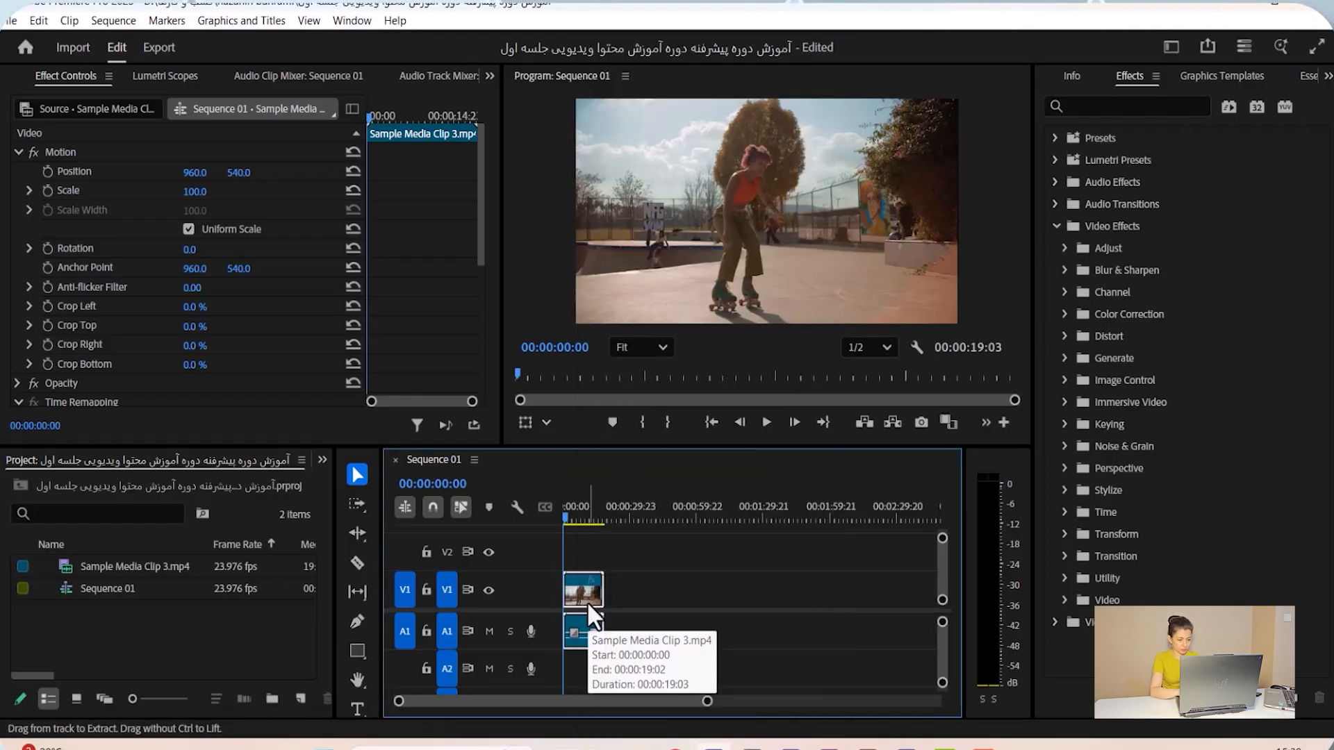
key("ctrl+v")
key("ctrl+v")
key("ctrl+v")
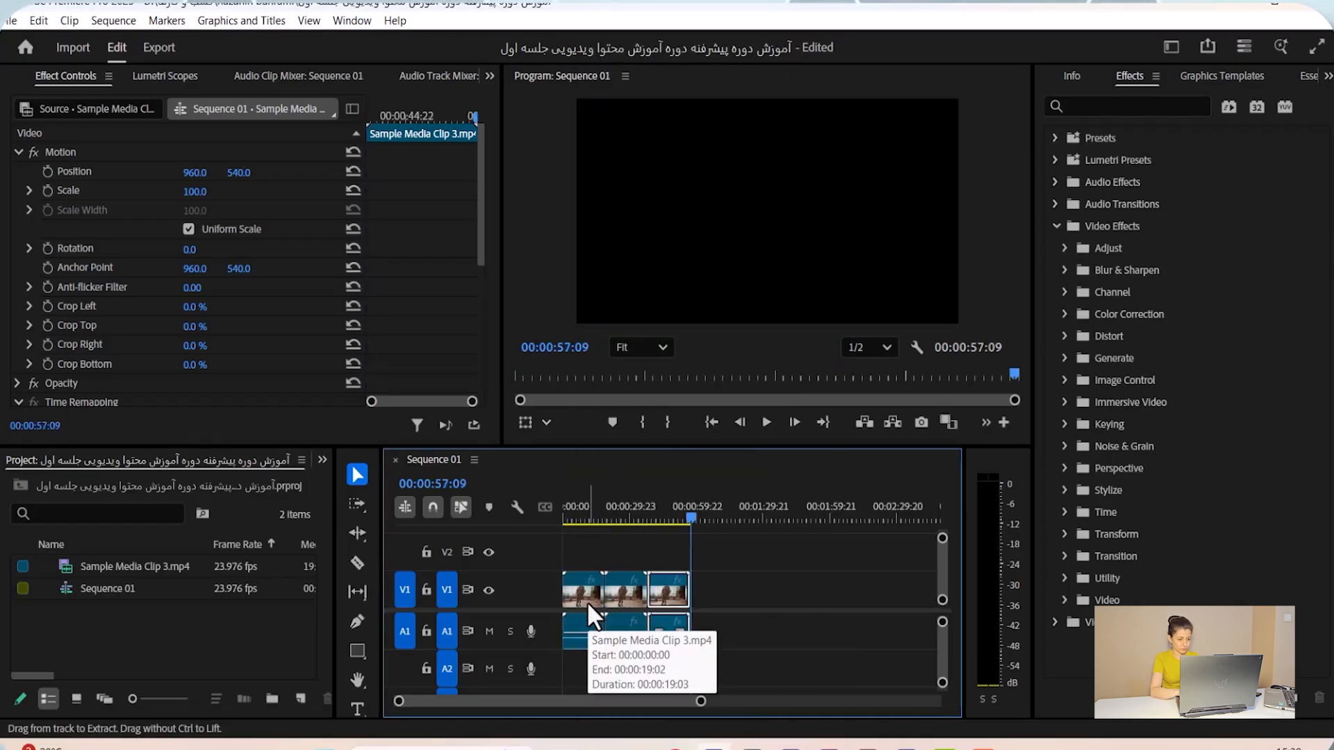
key("ctrl+v")
left_click(678, 559)
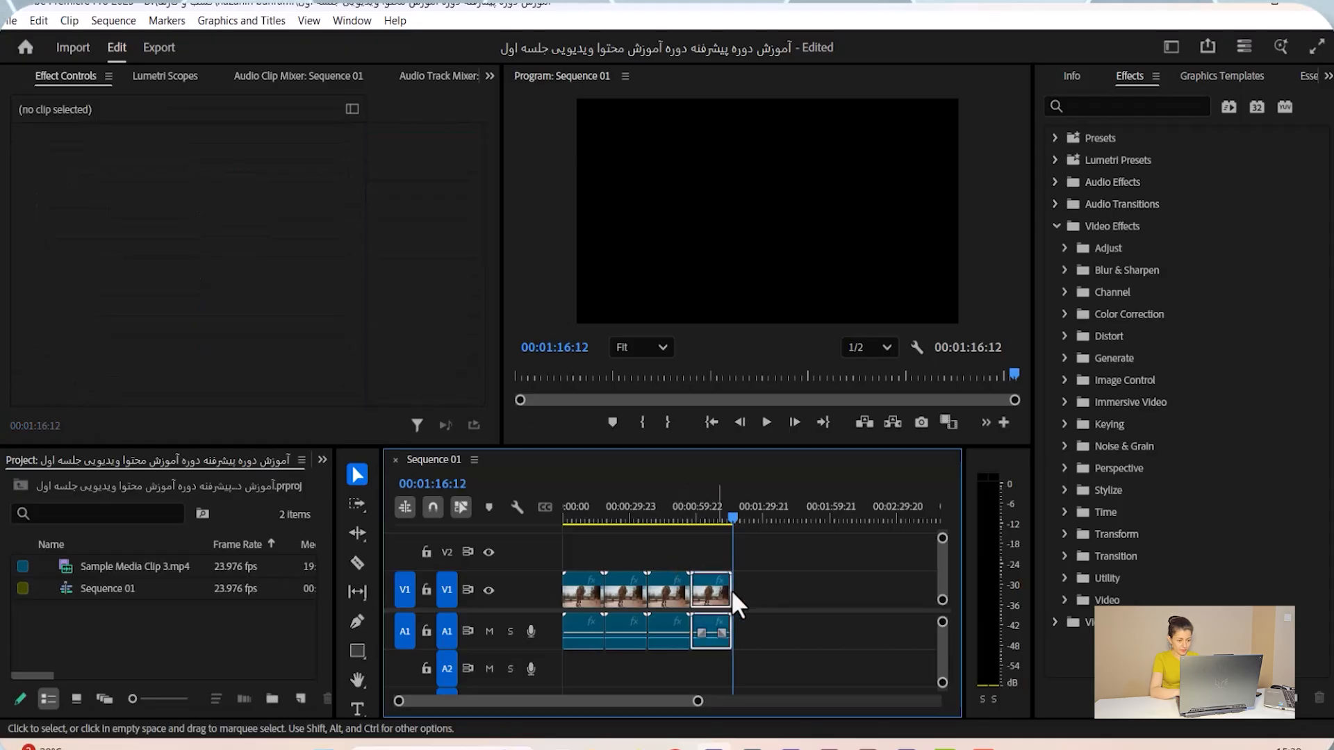
Move the last three clips later on V1 so that a gap separates each pair of neighbouring clips.
left_click_drag(728, 590, 783, 591)
left_click_drag(672, 585, 704, 585)
mouse_move(622, 595)
left_mouse_down()
mouse_move(661, 593)
mouse_move(647, 601)
left_mouse_up()
Select all four clips and close the gaps between them with Close Gap.
left_click_drag(831, 551, 583, 668)
left_click(101, 20)
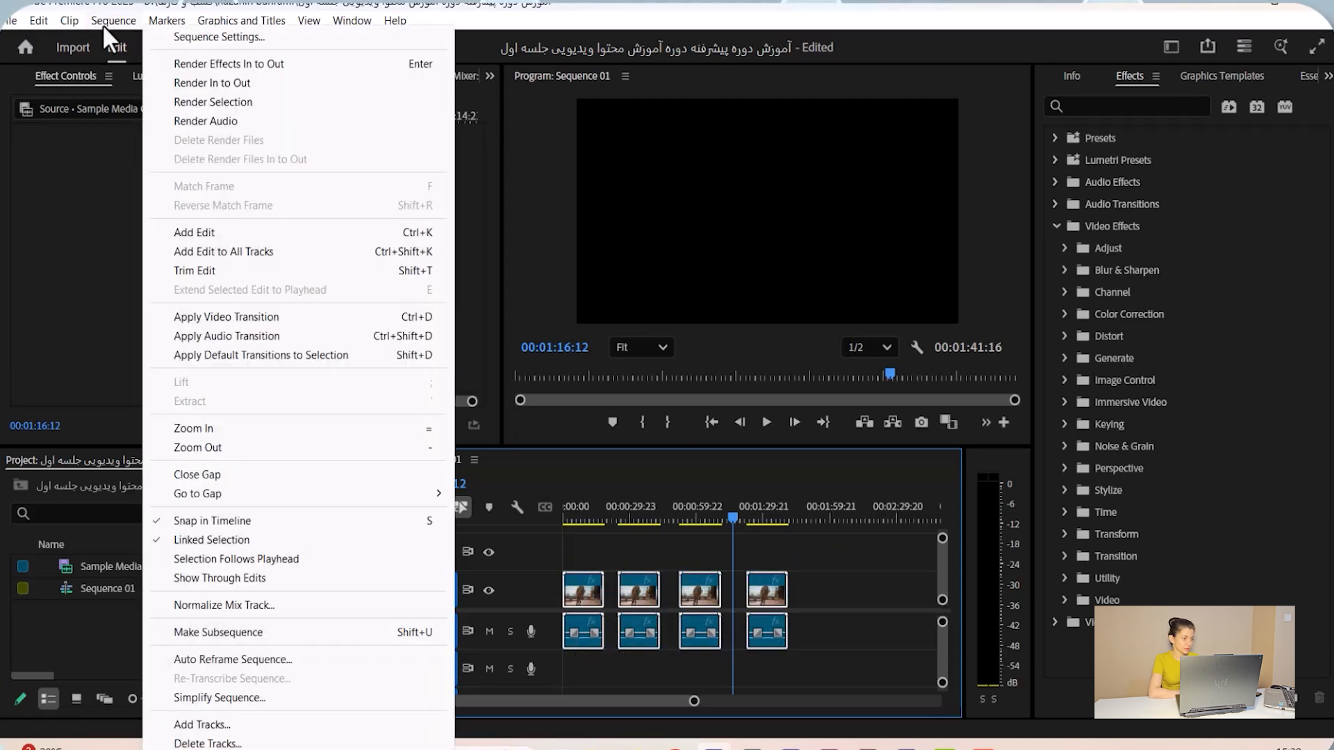
left_click(189, 477)
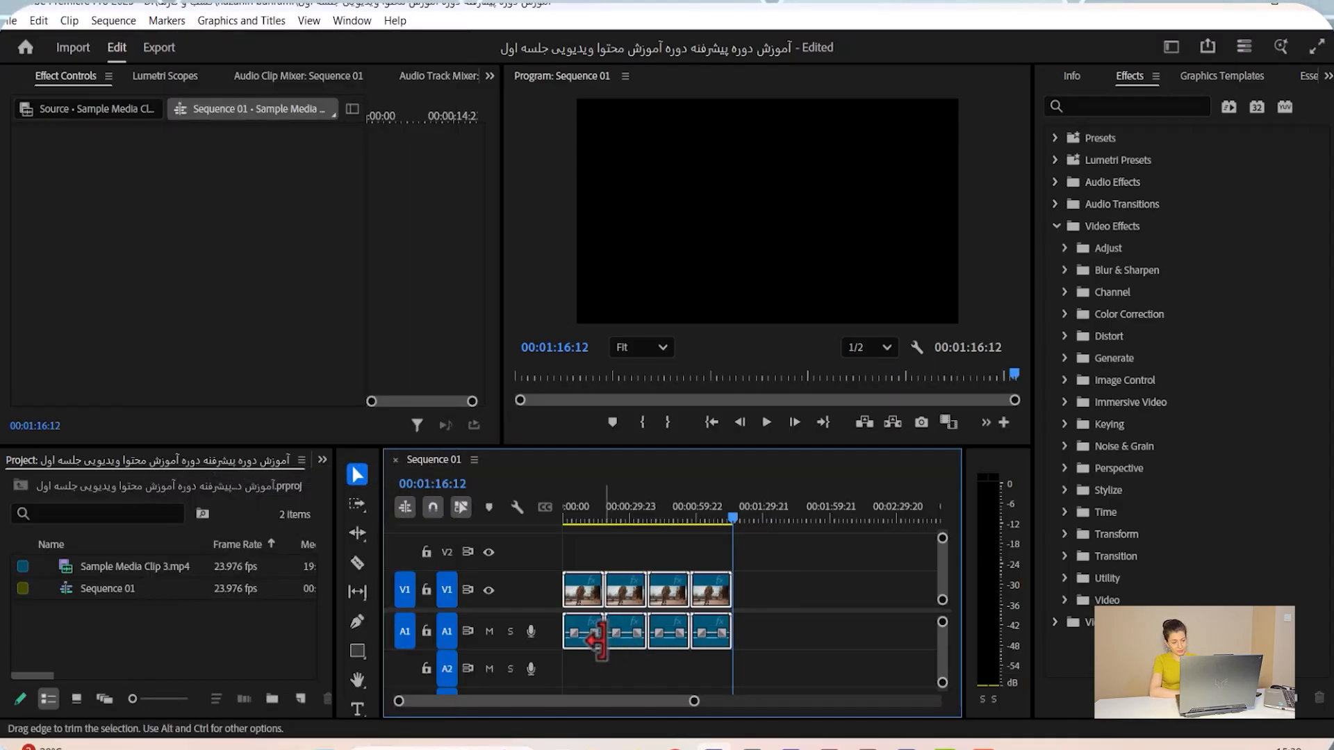
Open a gap after the first clip by shifting the clips, and remove that gap with Ripple Delete.
left_click_drag(740, 515, 637, 522)
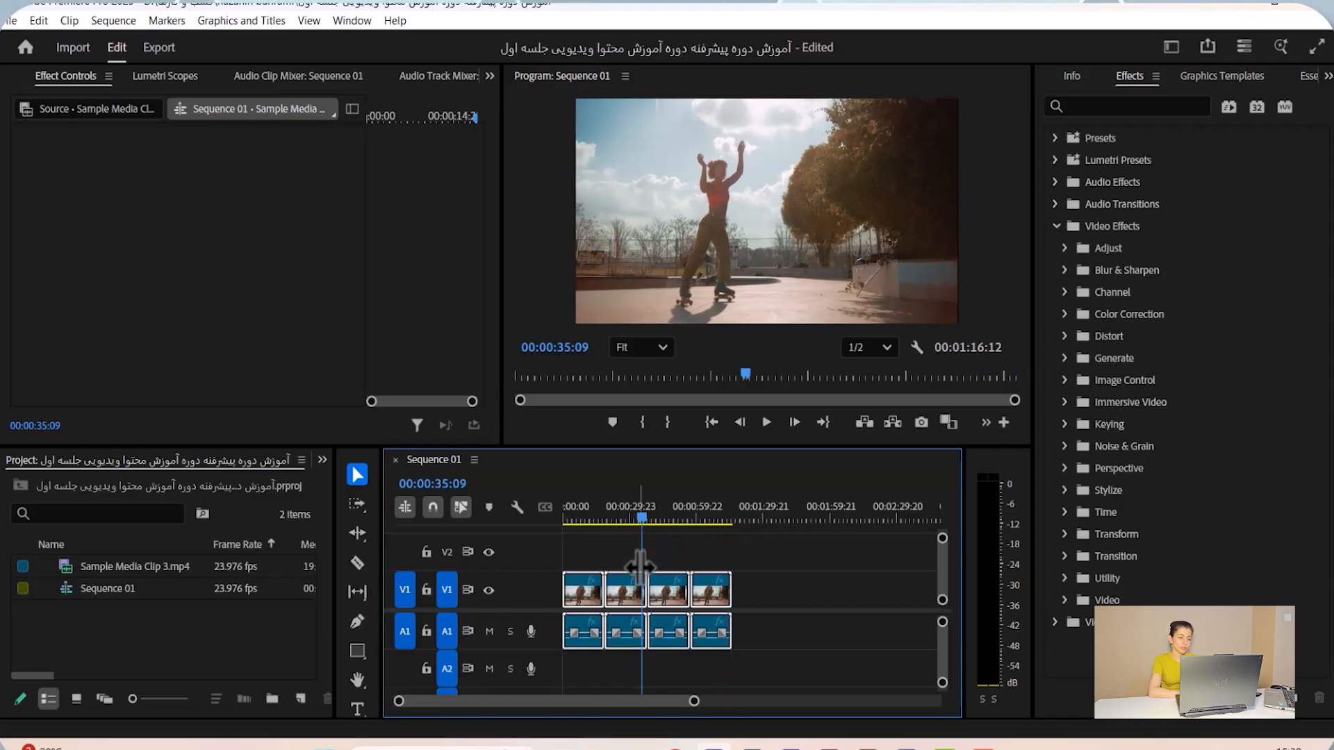
left_click_drag(713, 586, 772, 585)
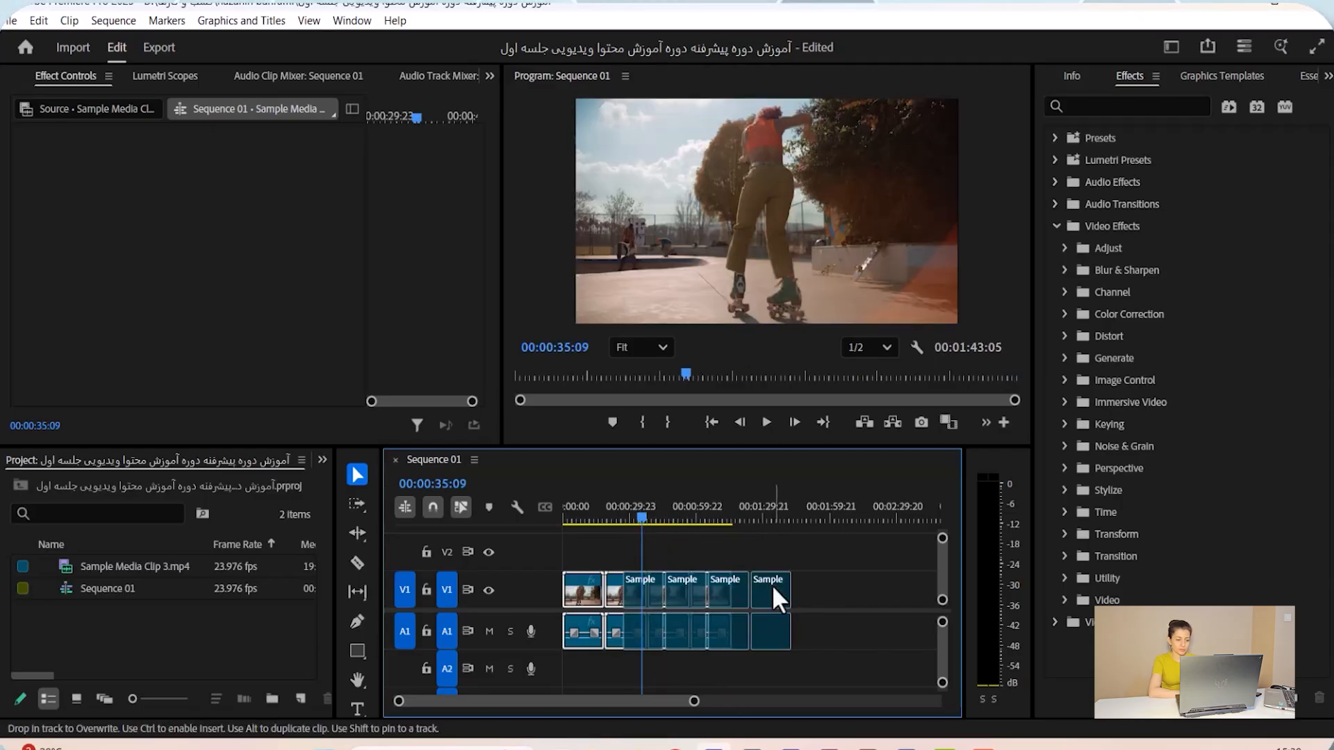
left_click(714, 535)
left_click(638, 593)
left_click_drag(638, 594, 614, 593)
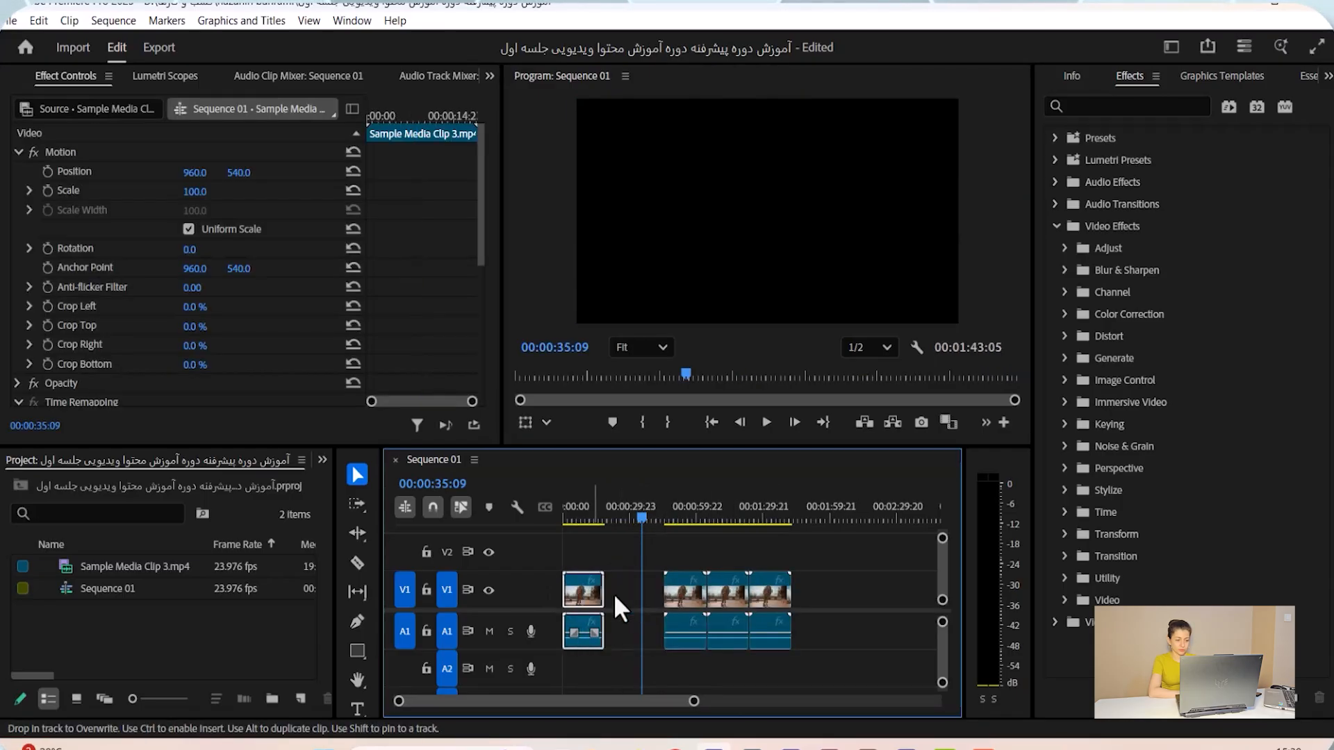
right_click(638, 598)
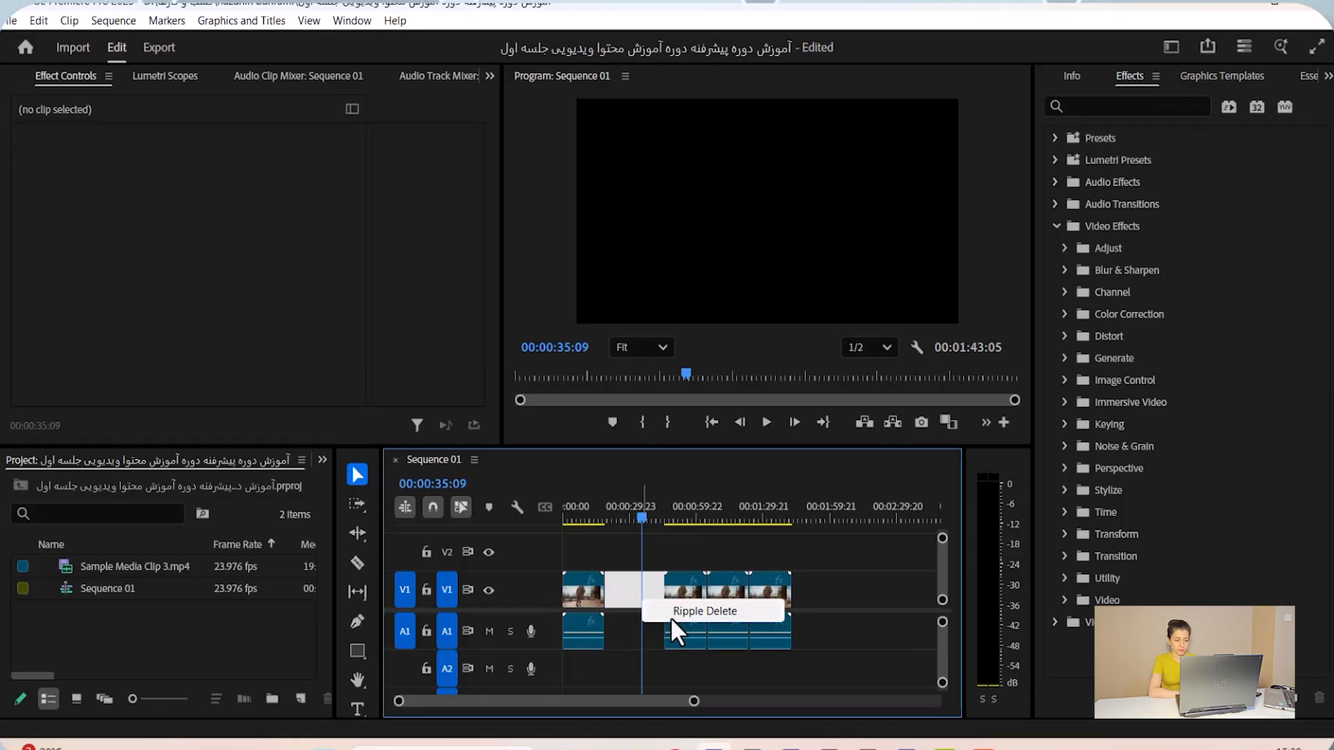
left_click(702, 612)
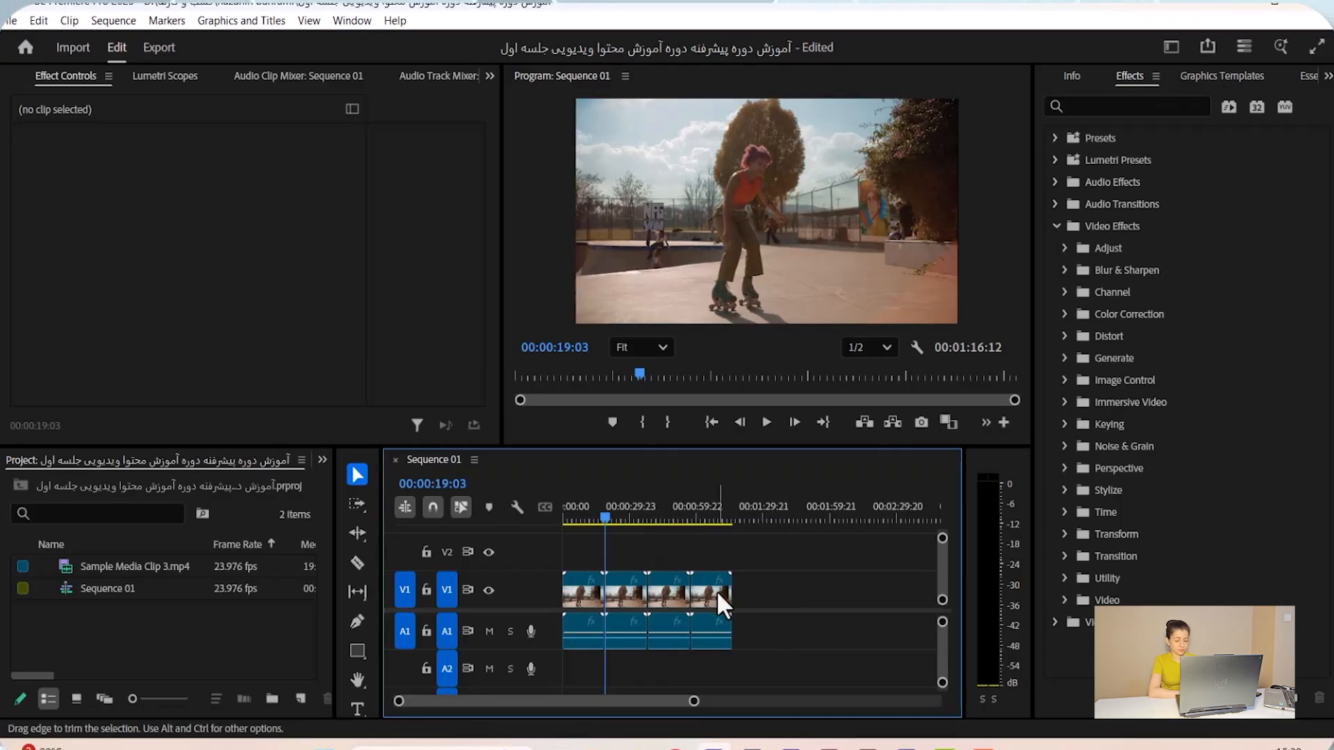
Move the last two clips apart on V1, and apply Close Gap to all the clips.
left_click_drag(721, 599, 843, 616)
left_click_drag(678, 595, 736, 594)
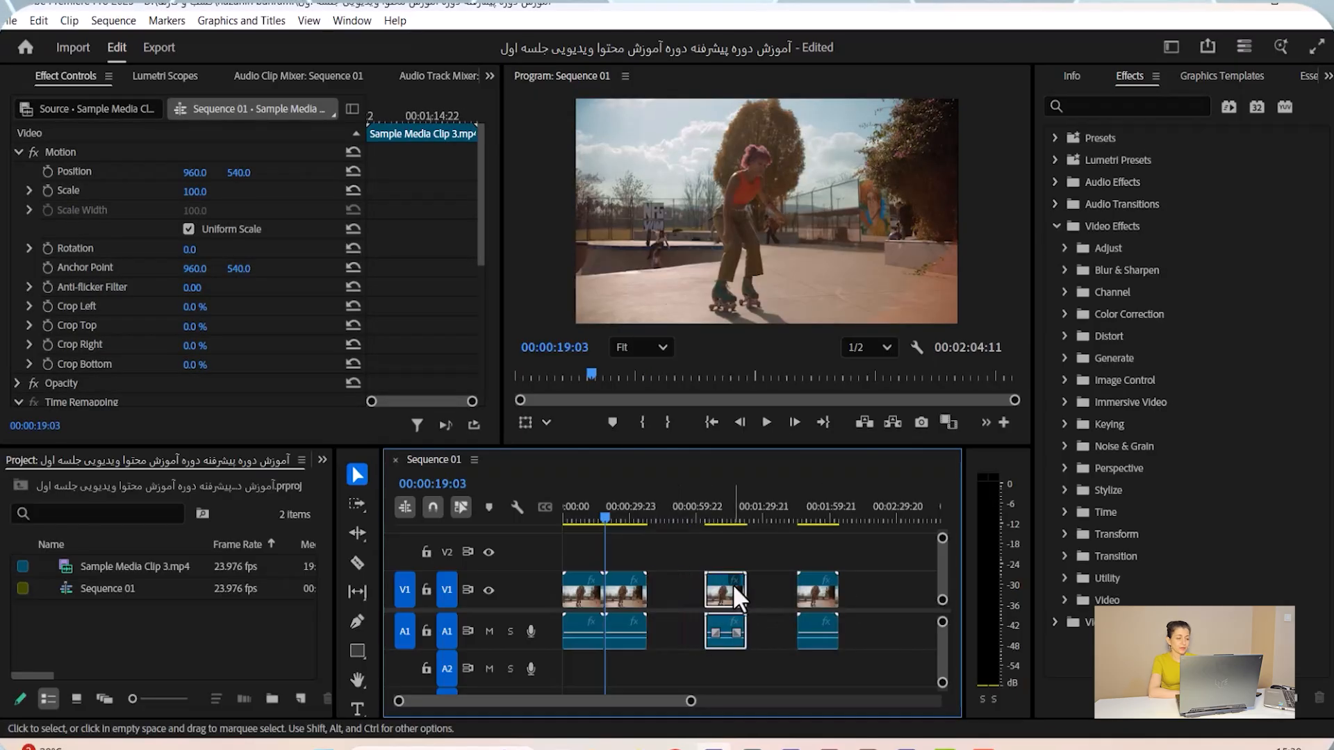
left_click(873, 590)
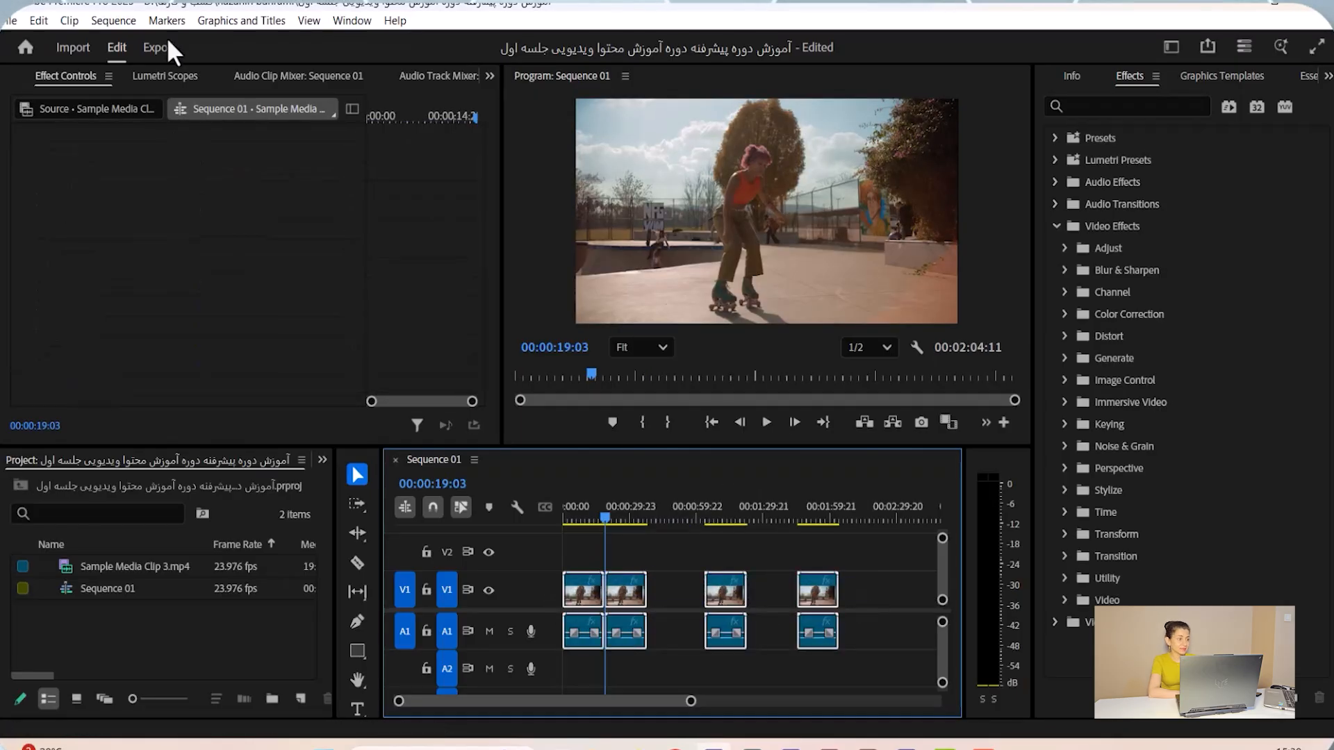
left_click(103, 20)
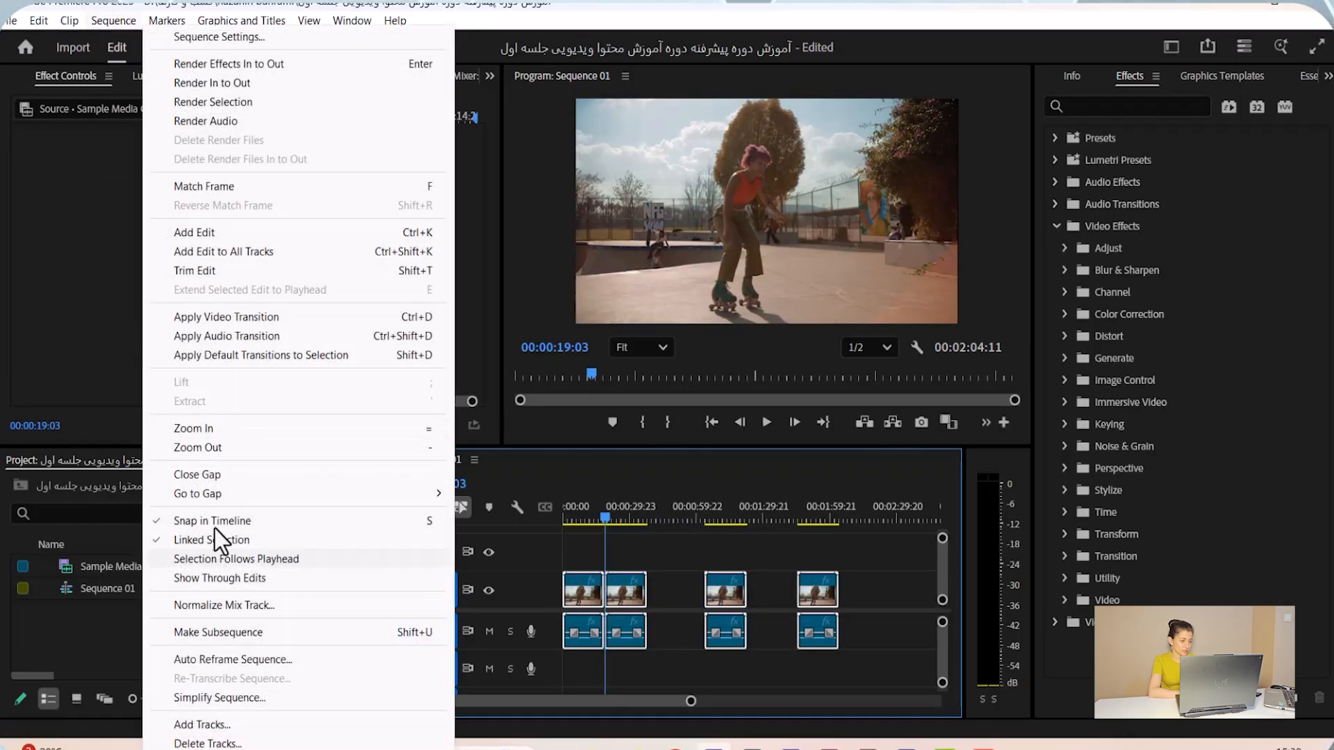
left_click(208, 475)
left_click(657, 543)
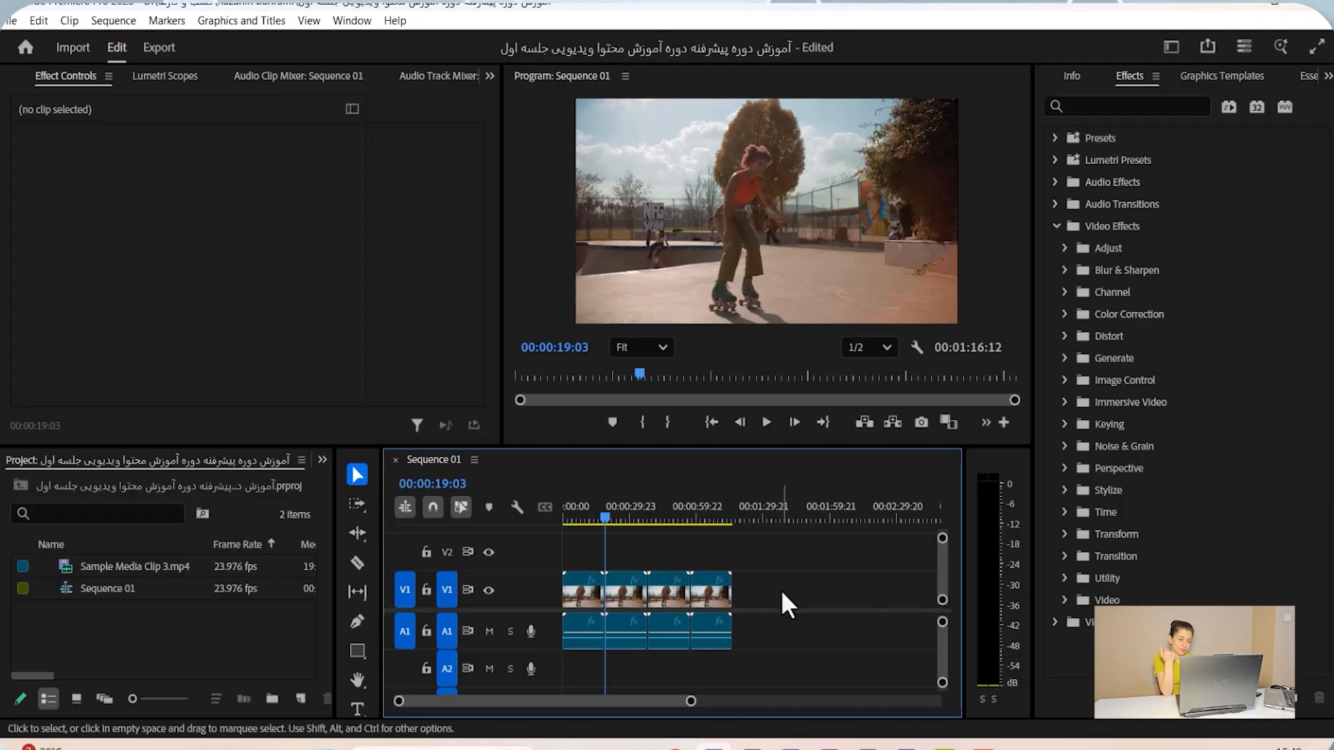
Delete the last three clips from the sequence, keeping only the first one.
left_click_drag(781, 591, 625, 633)
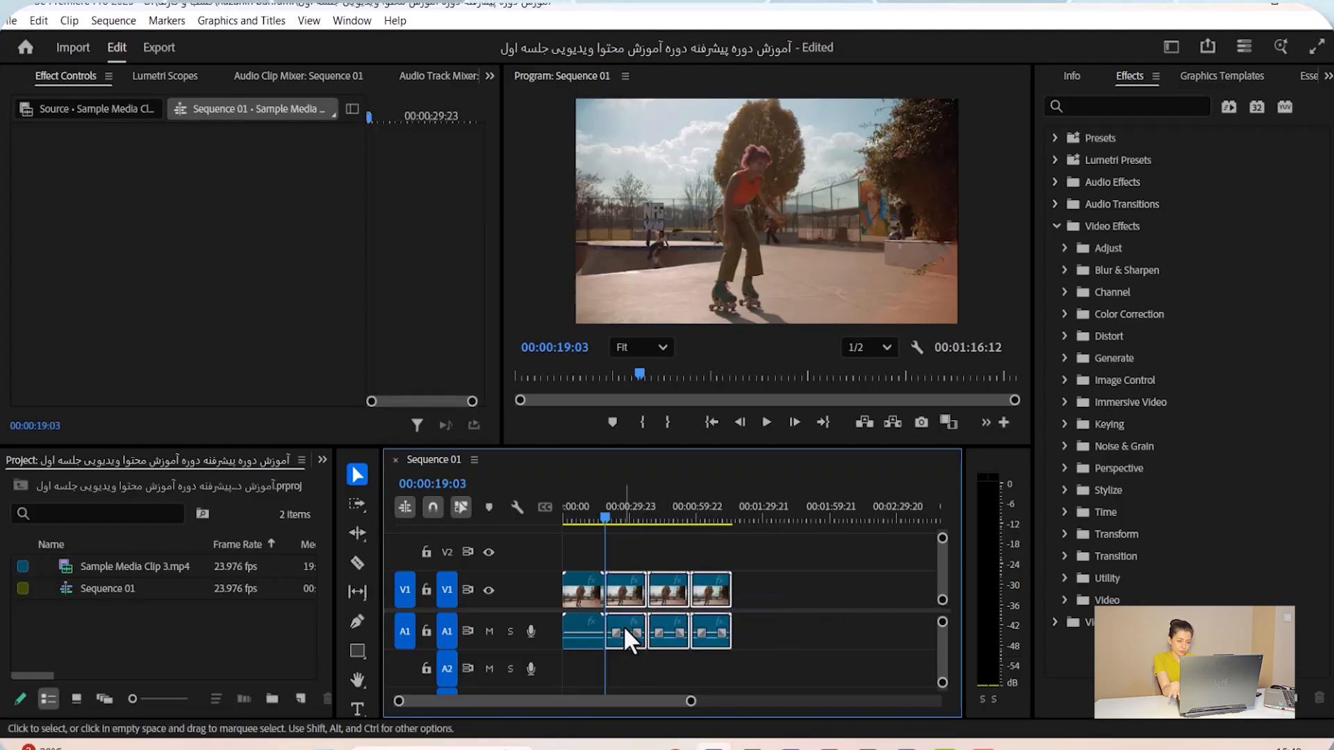
key("Delete")
Increase the height of the Video 1 track and enlarge the timeline area.
mouse_move(535, 552)
left_mouse_down()
mouse_move(533, 582)
mouse_move(531, 546)
left_mouse_up()
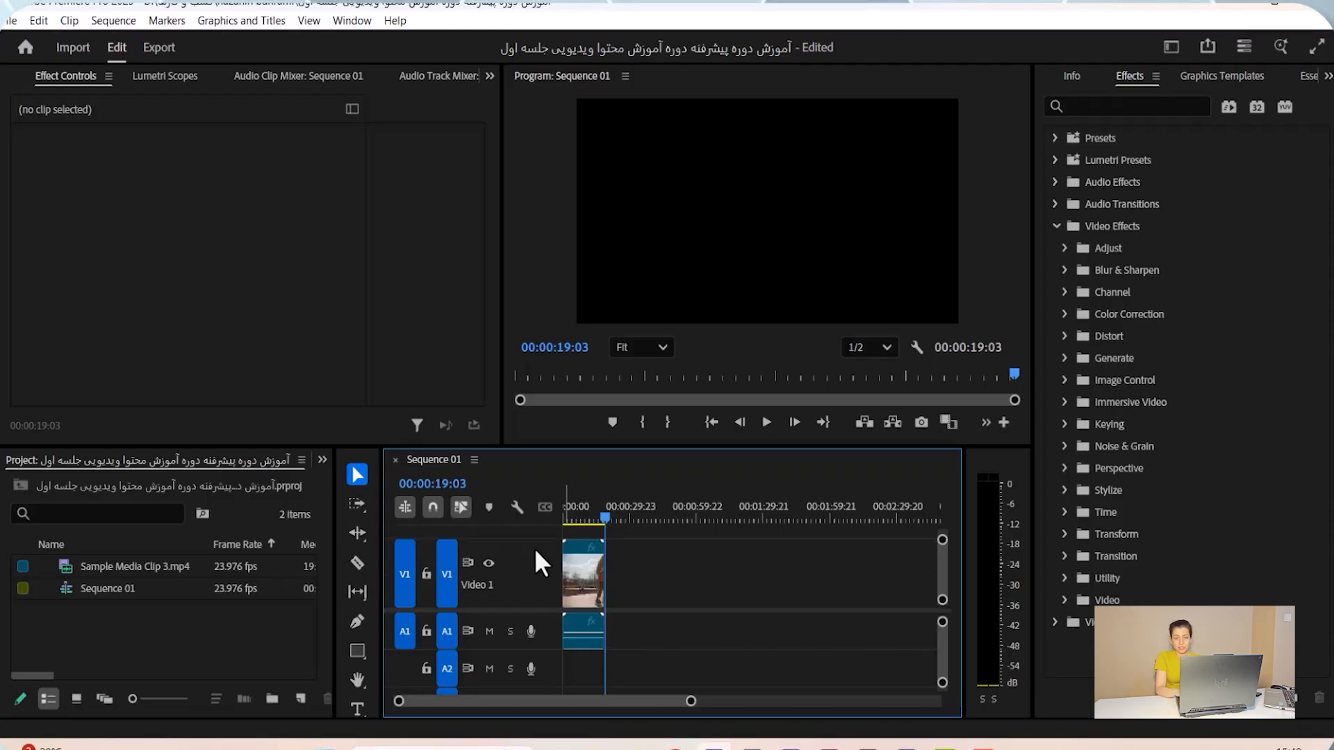
scroll(525, 571, "down", 3)
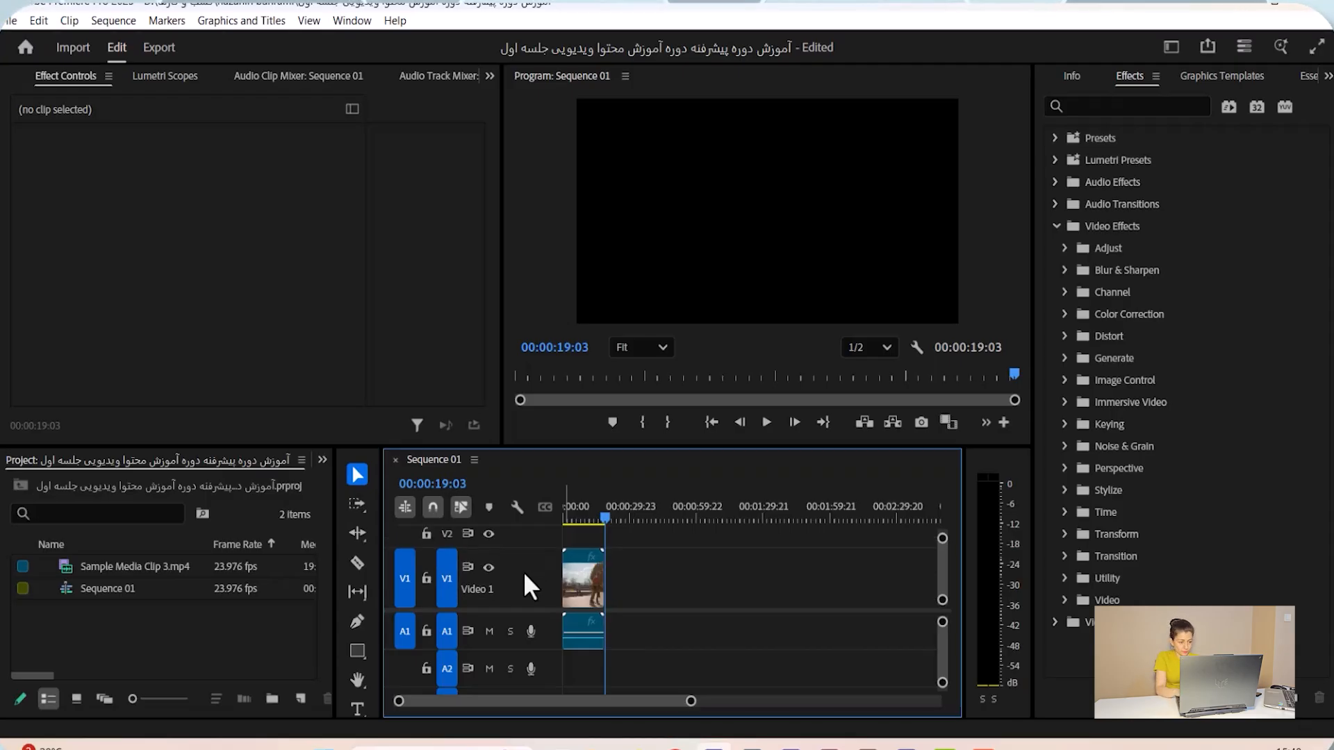
scroll(524, 573, "up", 2)
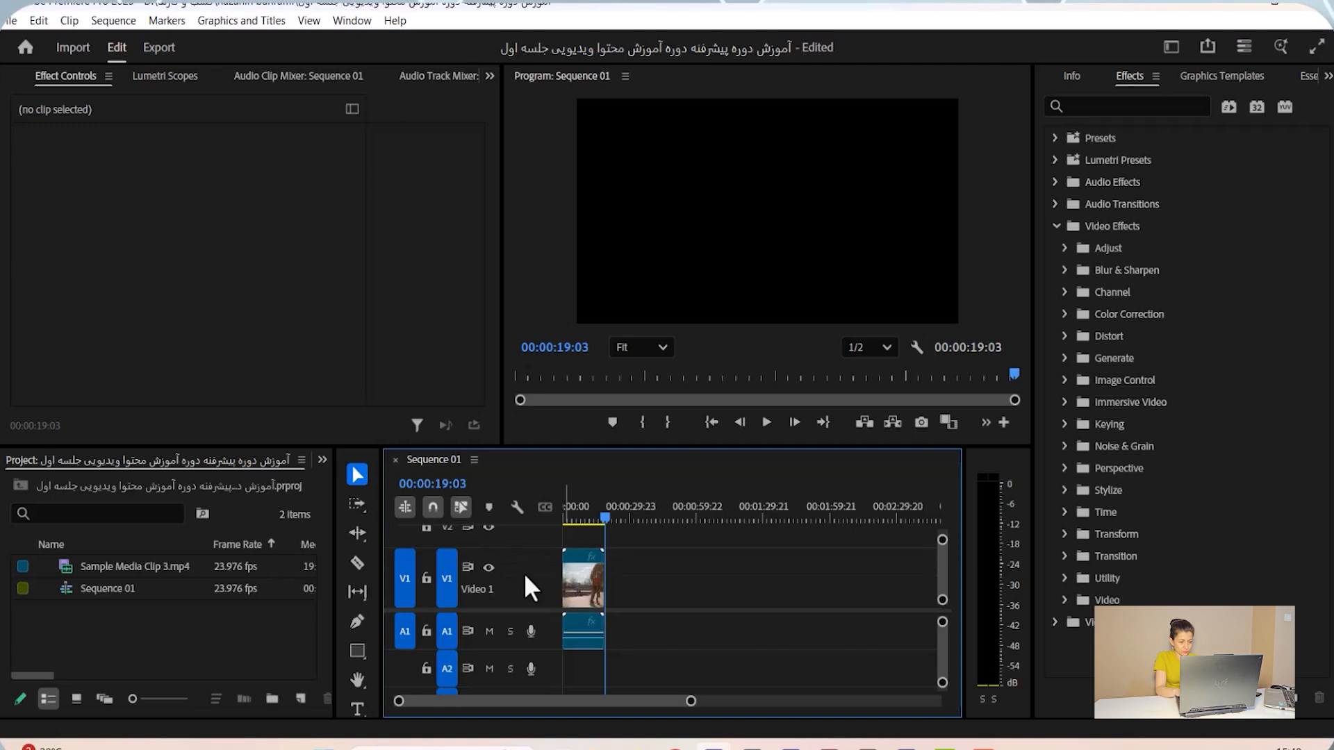
scroll(526, 574, "down", 3)
scroll(528, 581, "up", 3)
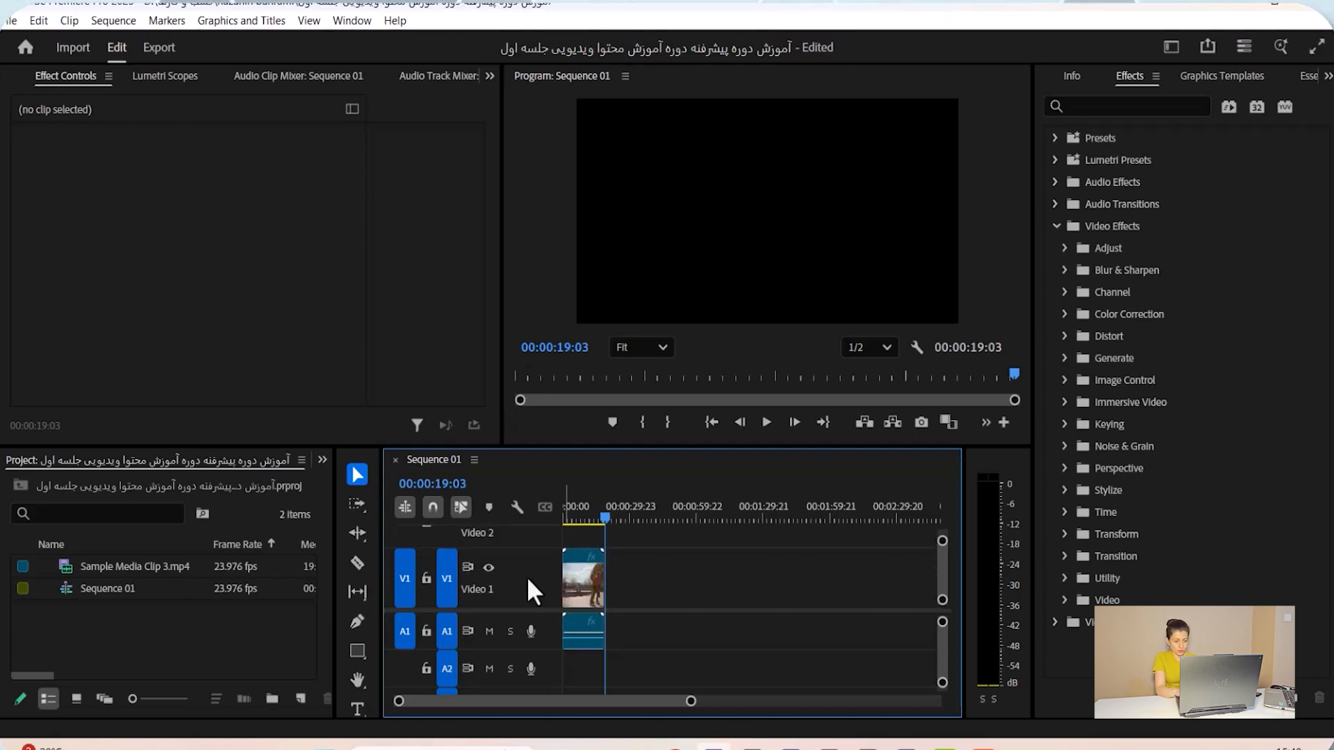
scroll(529, 578, "down", 3)
scroll(524, 585, "up", 3)
scroll(519, 590, "up", 3)
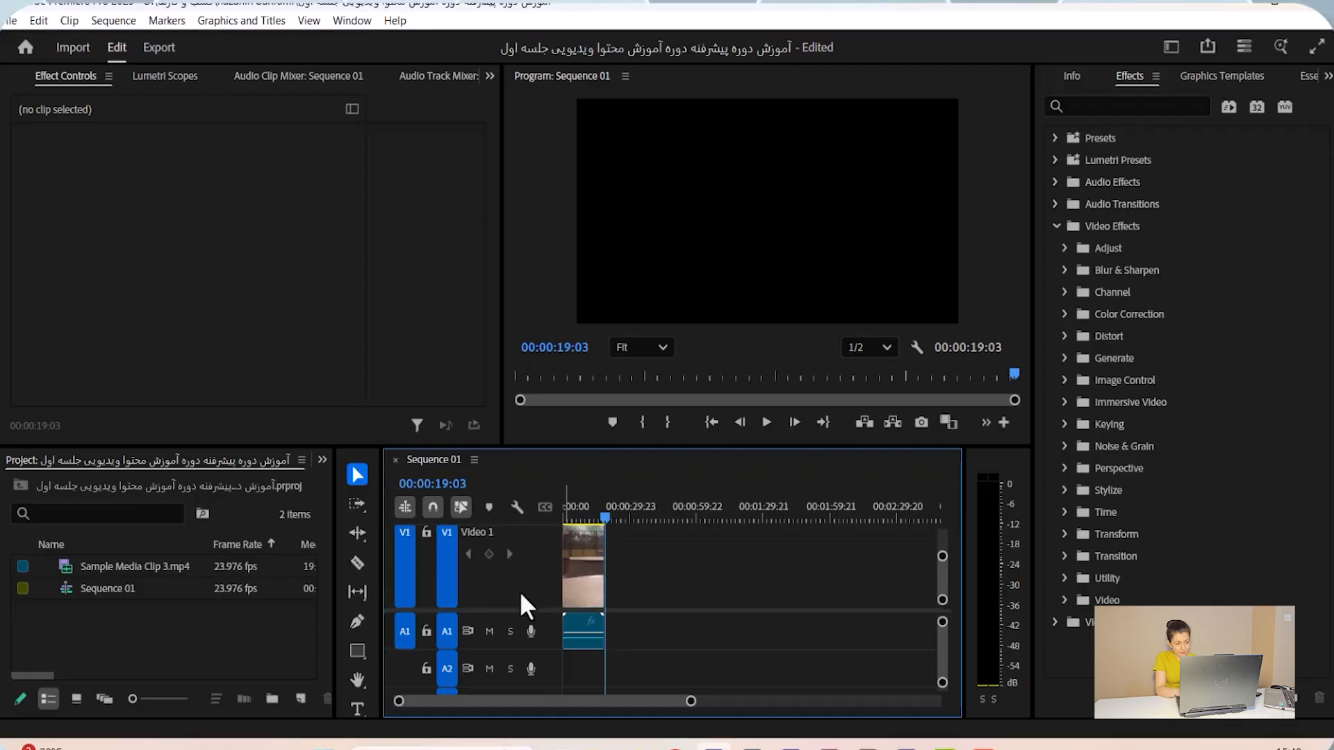
scroll(519, 592, "down", 3)
scroll(521, 594, "up", 3)
scroll(521, 593, "down", 1)
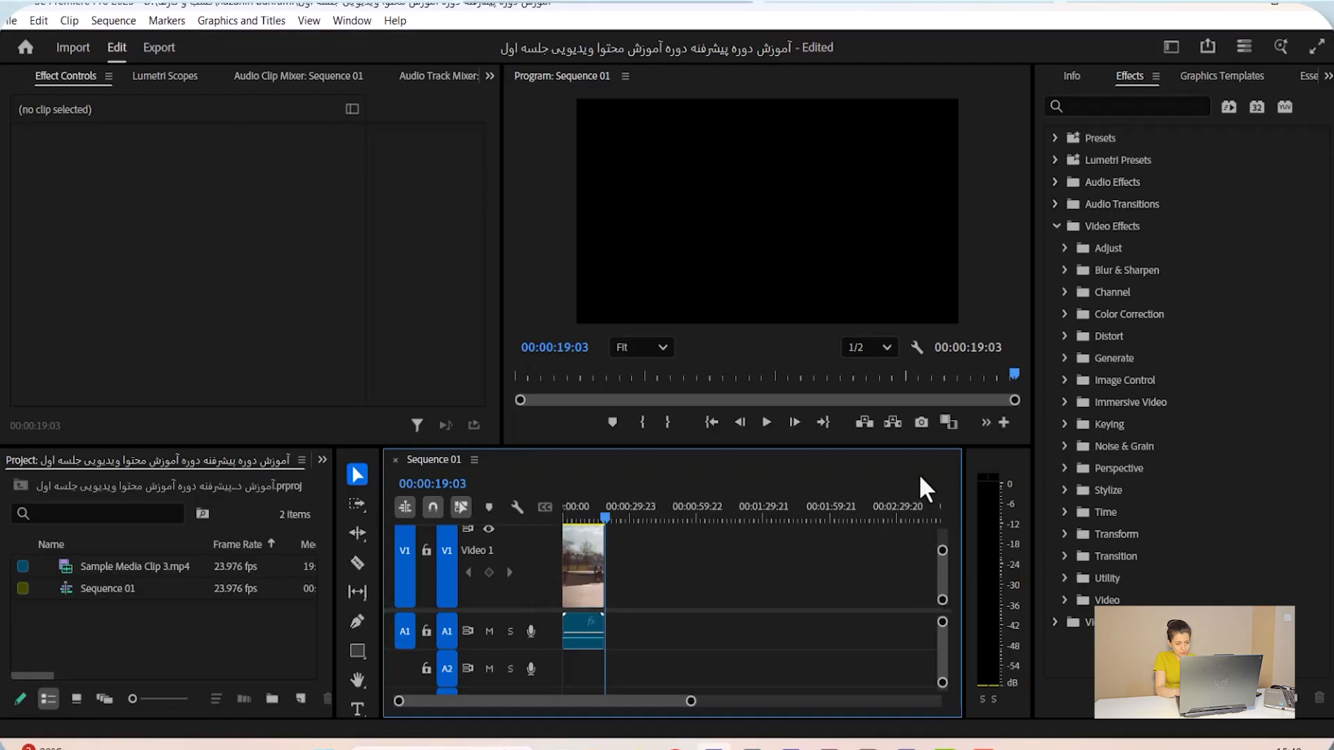
left_click_drag(918, 450, 915, 416)
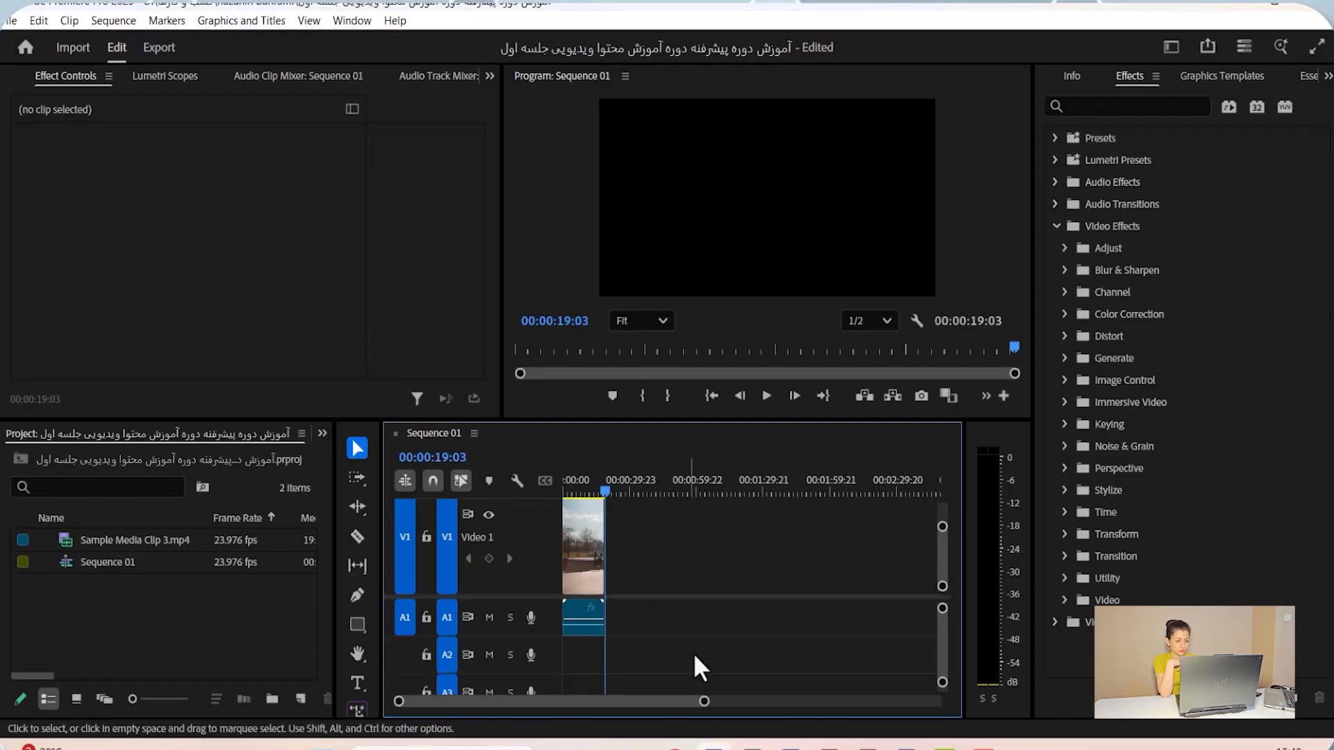
Zoom in on the timeline until the clip nearly fills it, and choose Continuous Video Thumbnails.
left_click_drag(703, 701, 521, 703)
left_click(474, 434)
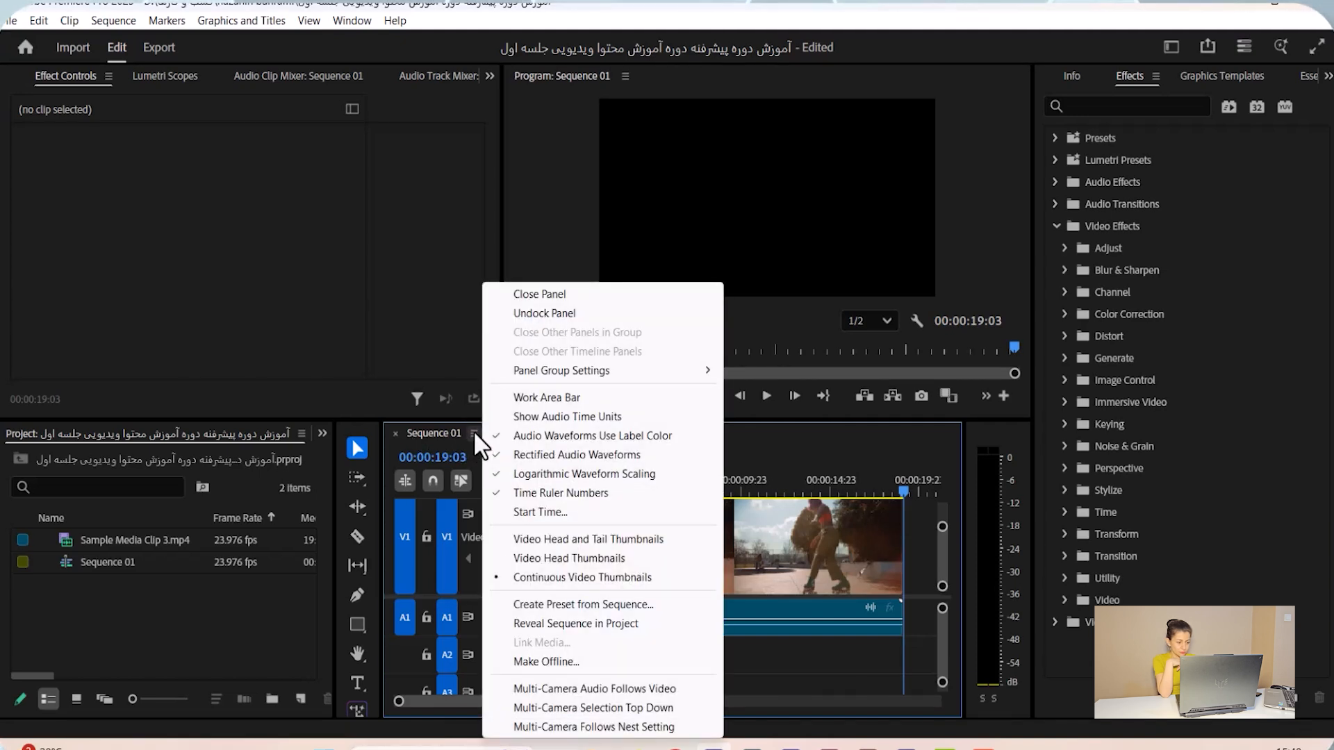
left_click(568, 582)
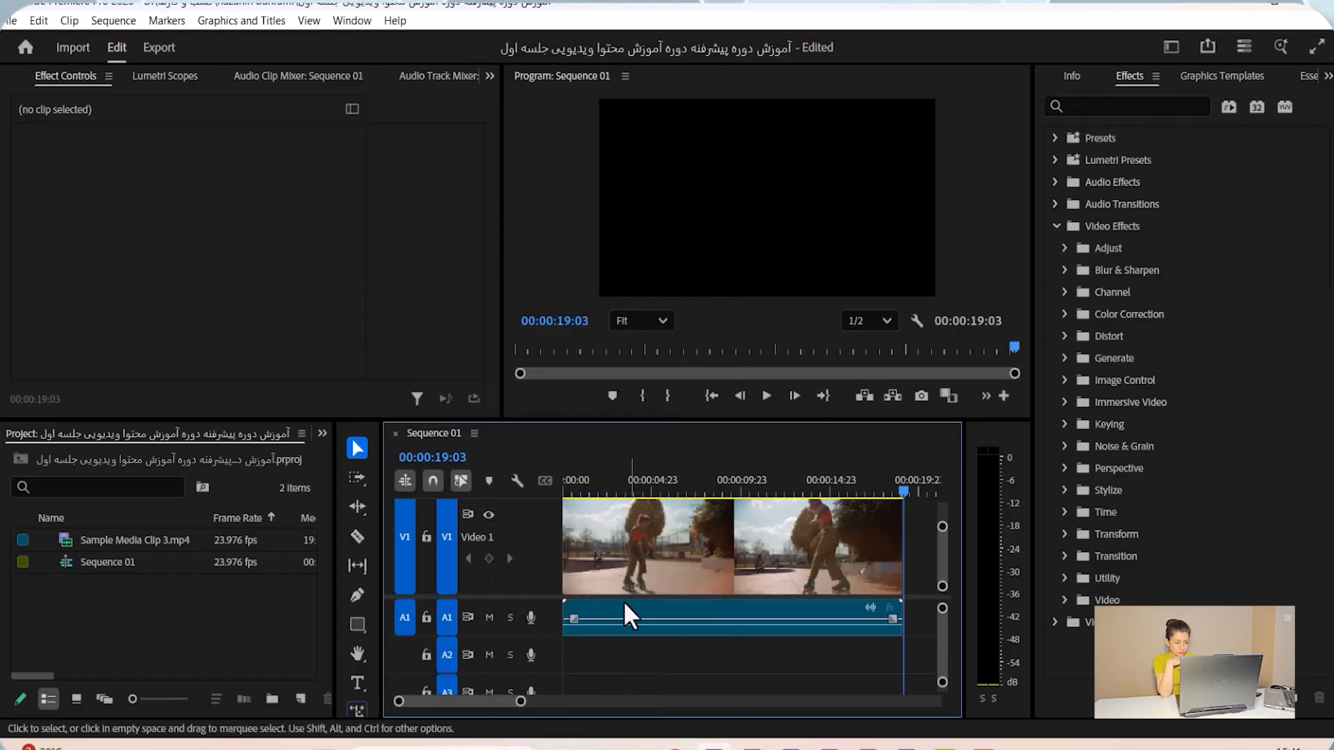
Zoom in closely on the timeline and move the playhead back to 00:00:18:03.
left_click_drag(520, 701, 545, 698)
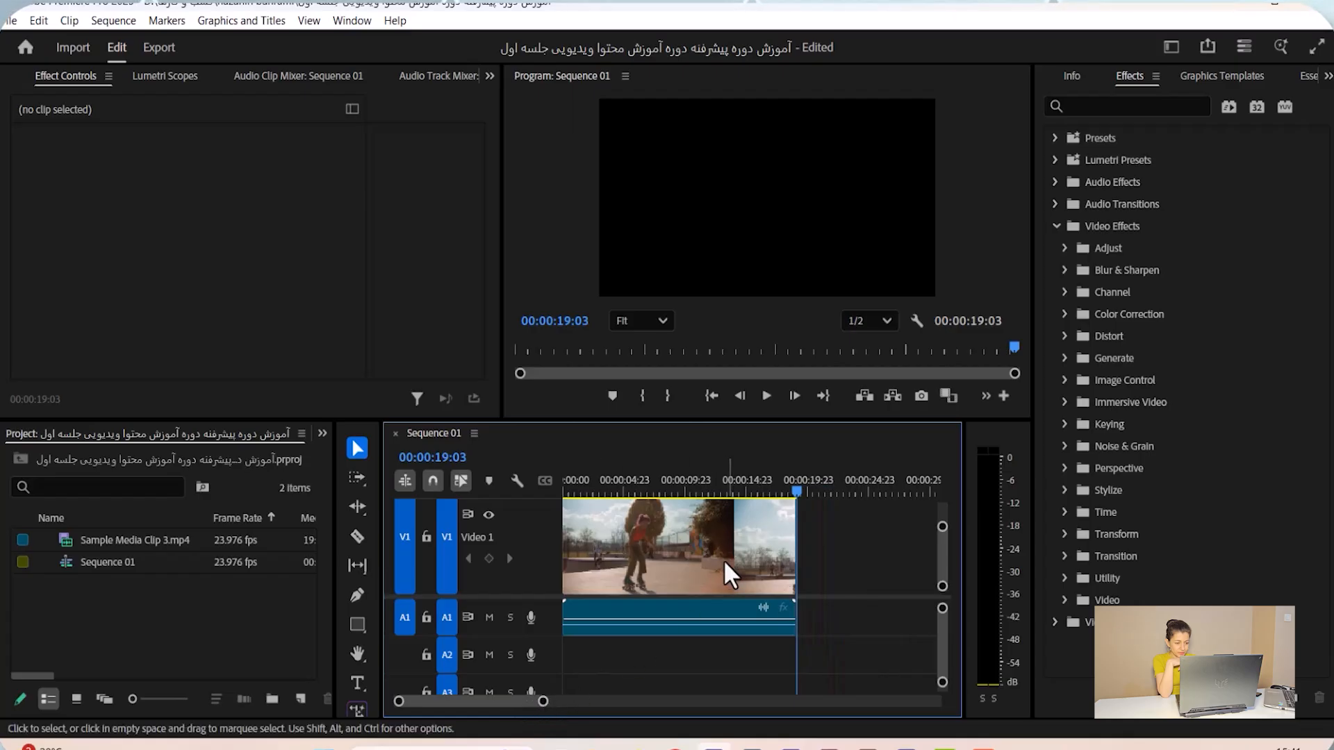
left_click_drag(542, 702, 475, 701)
left_click_drag(770, 485, 586, 494)
key("Left")
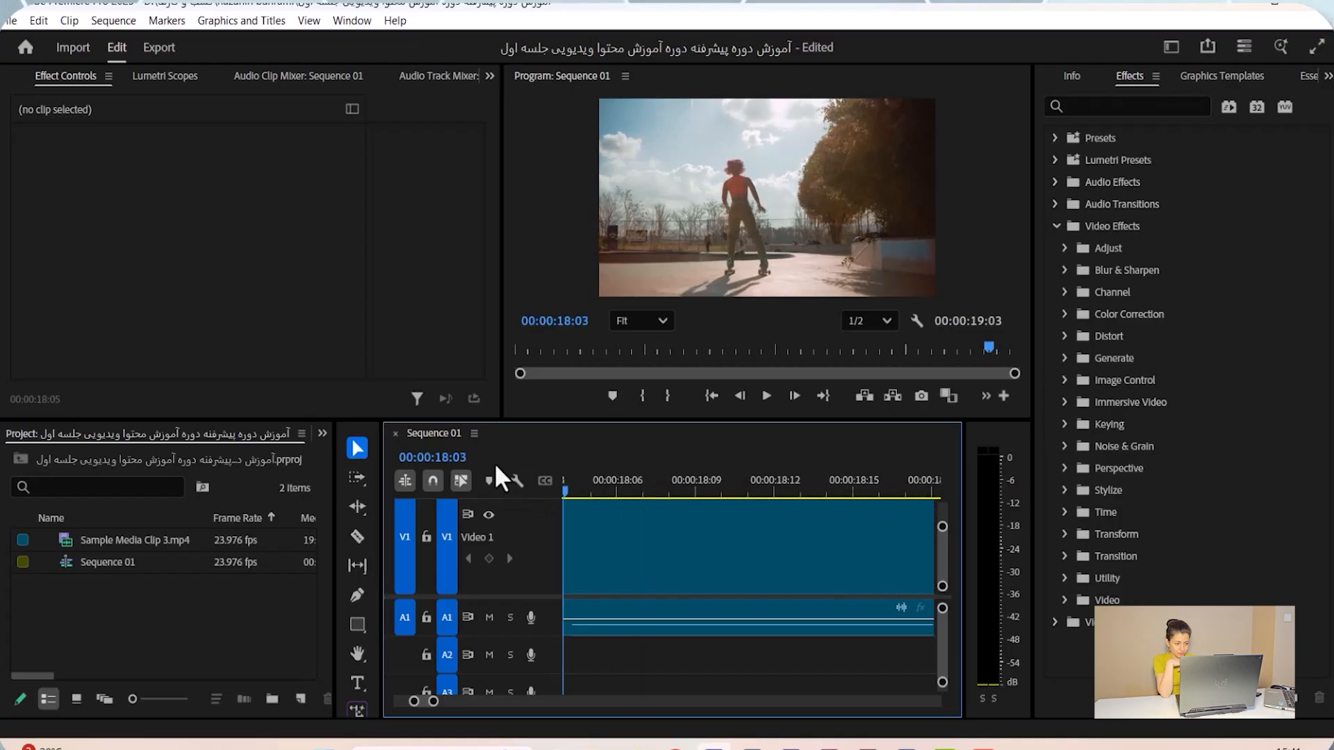
Move the playhead back to 00:00:16:23 in the sequence.
left_click_drag(575, 494, 446, 489)
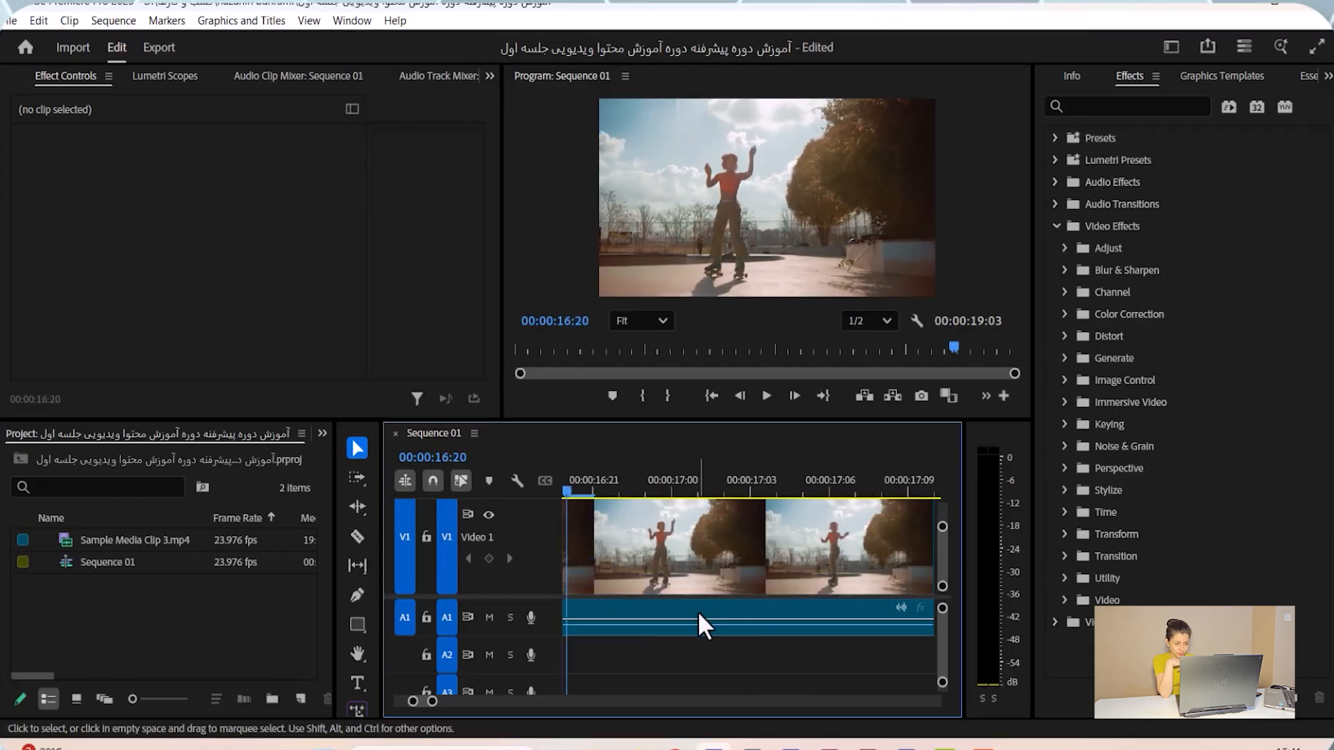
left_click(643, 495)
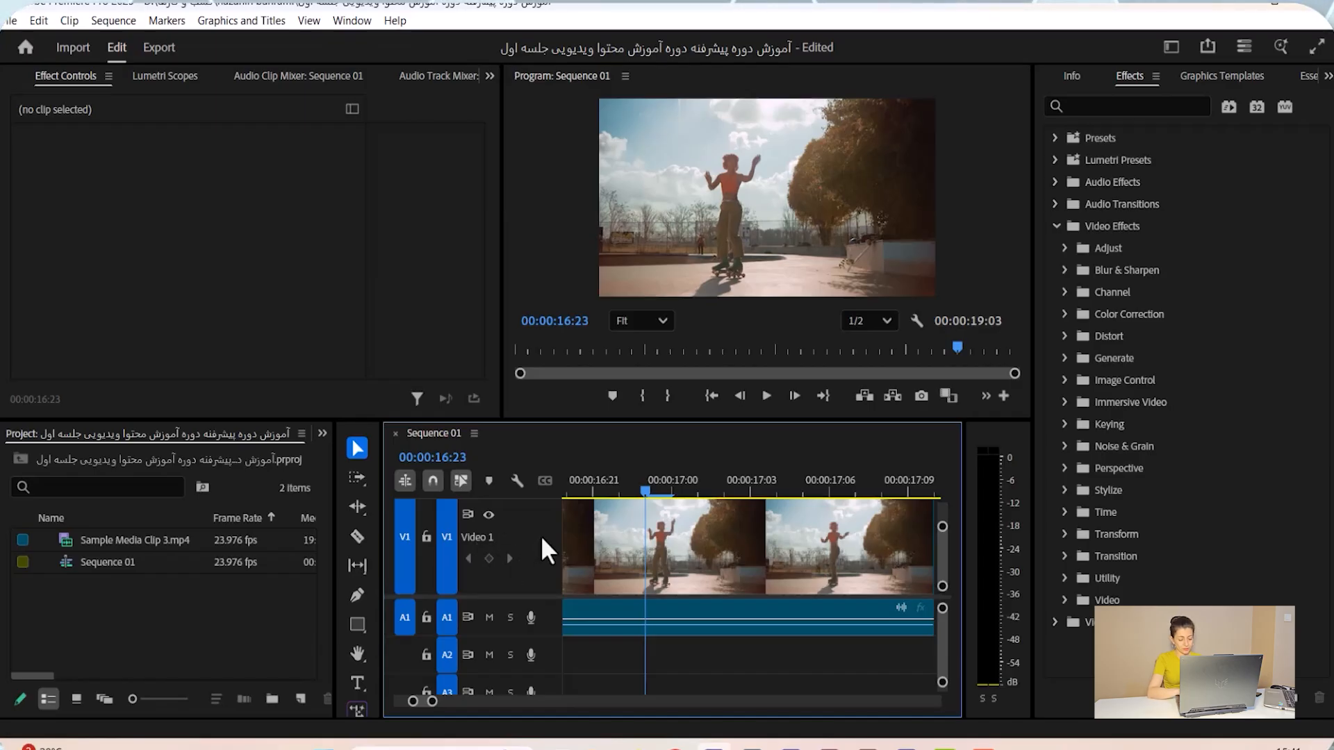
Try out several larger and smaller heights for the Video 1 track.
scroll(538, 540, "up", 4)
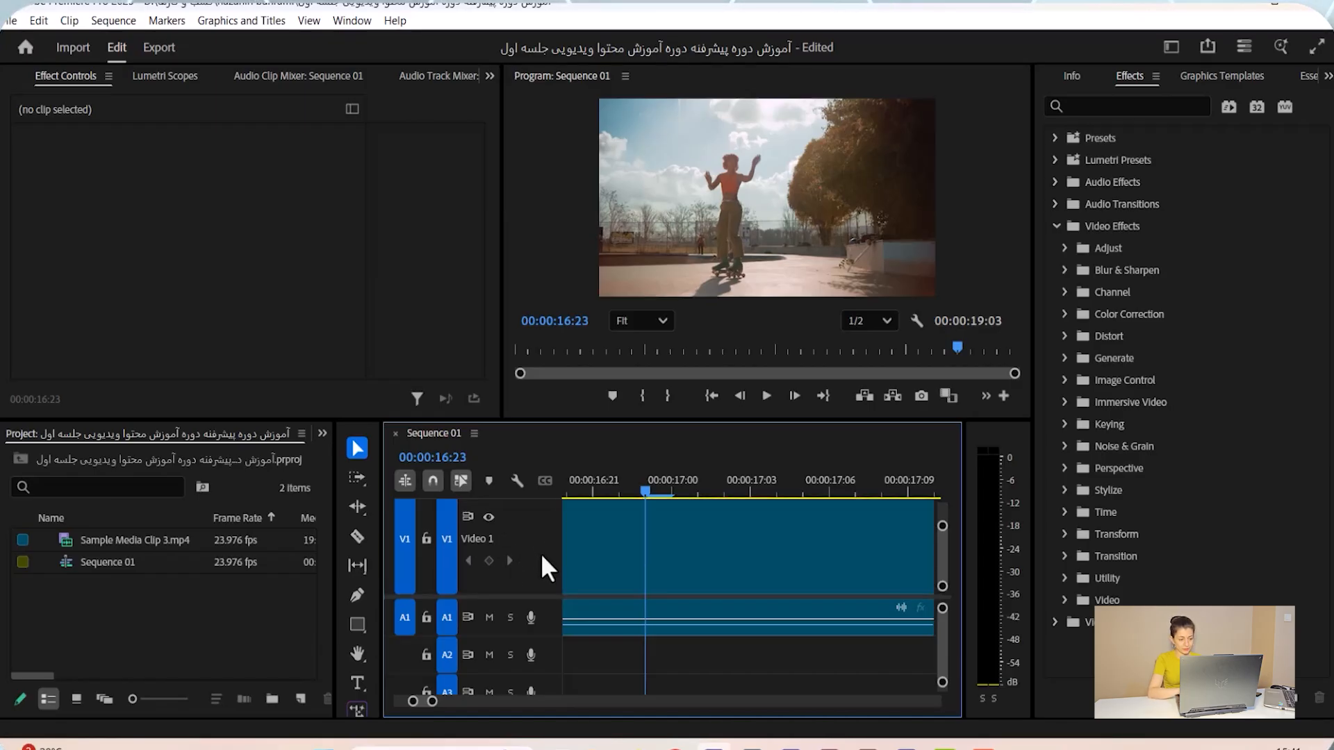
scroll(541, 560, "up", 4)
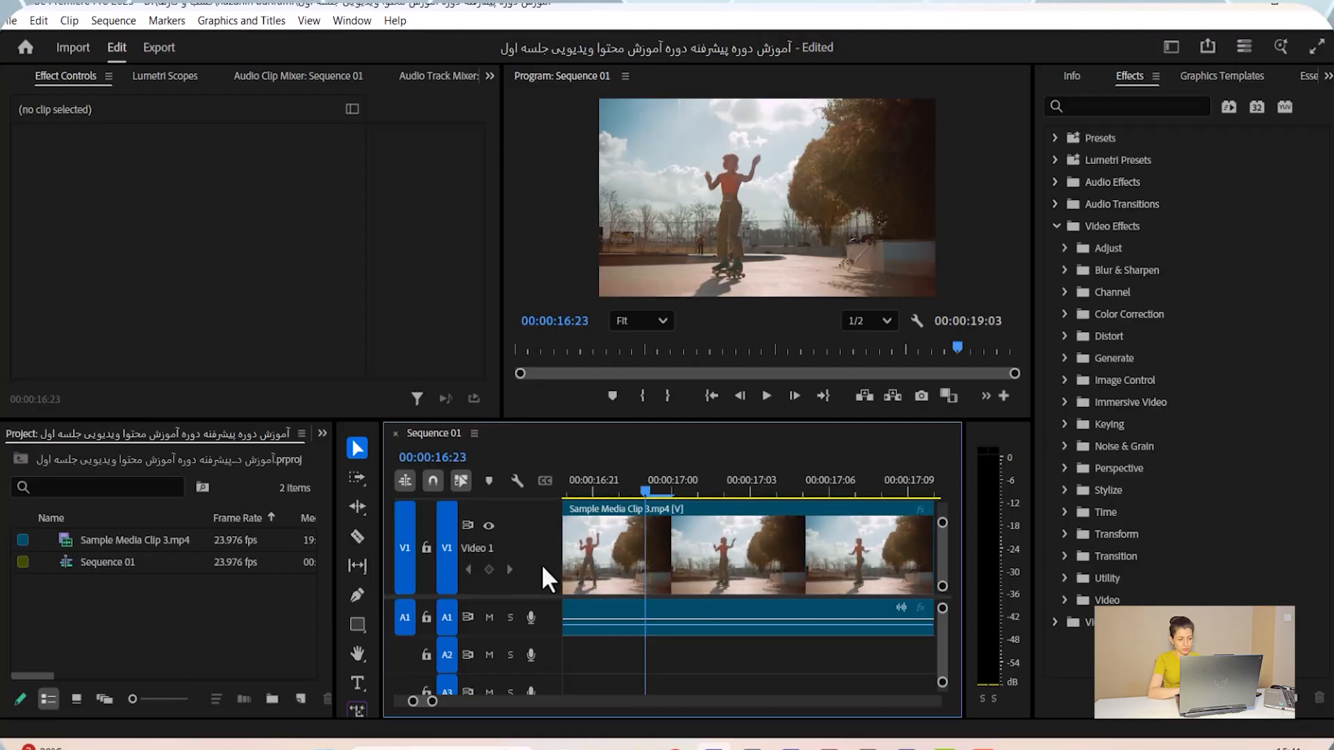
scroll(540, 561, "up", 4)
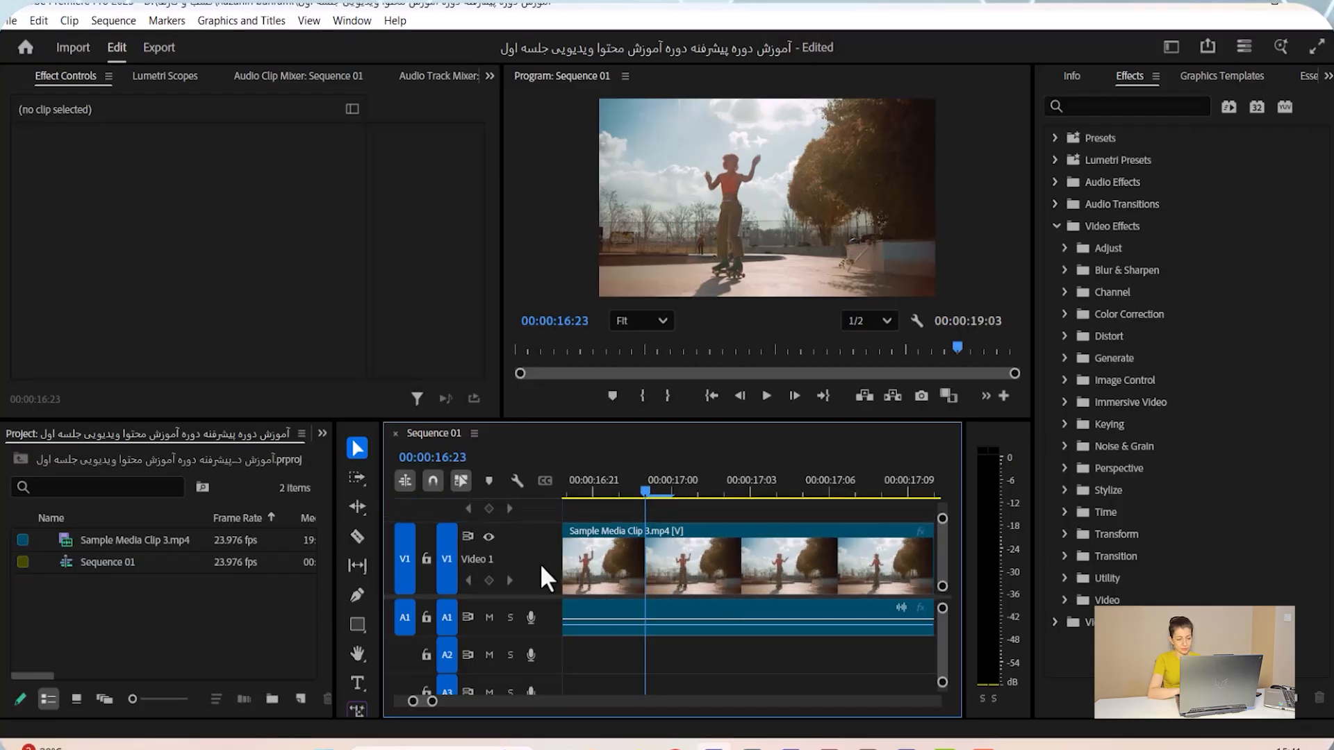
scroll(539, 563, "up", 3)
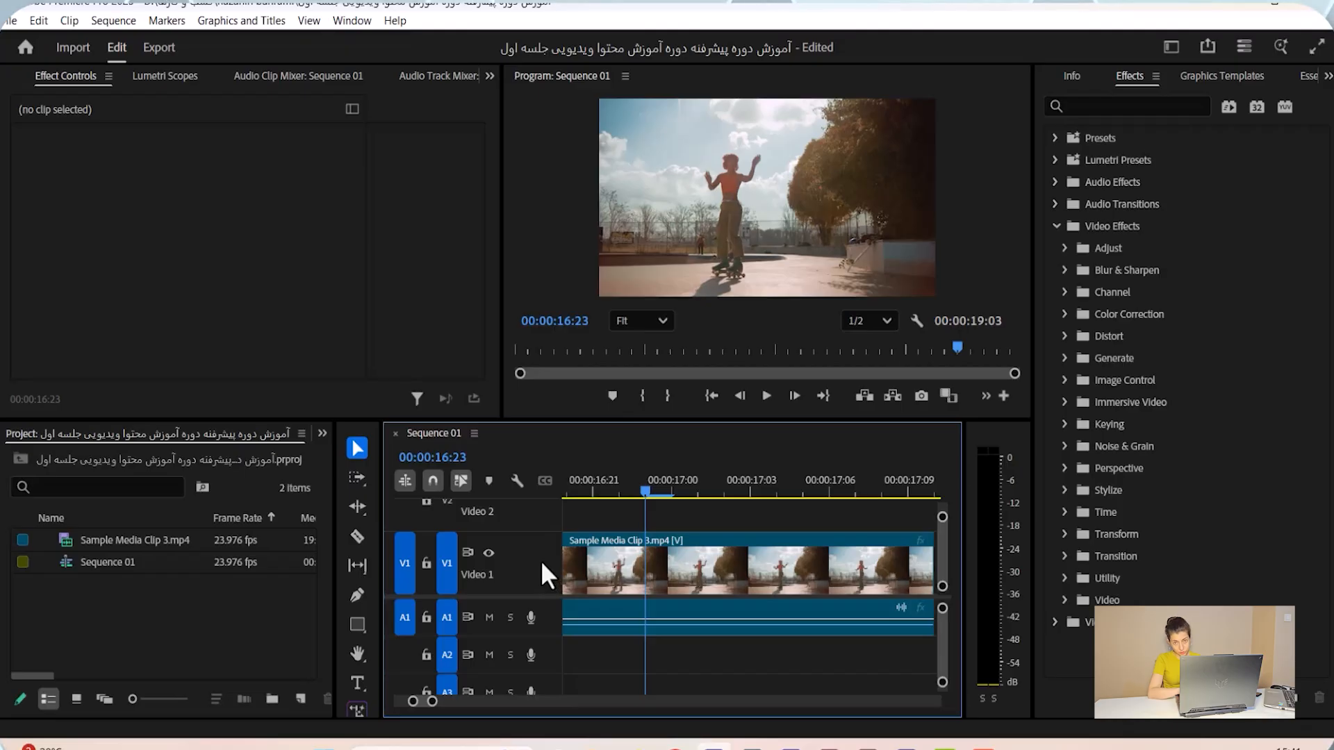
scroll(541, 560, "up", 4)
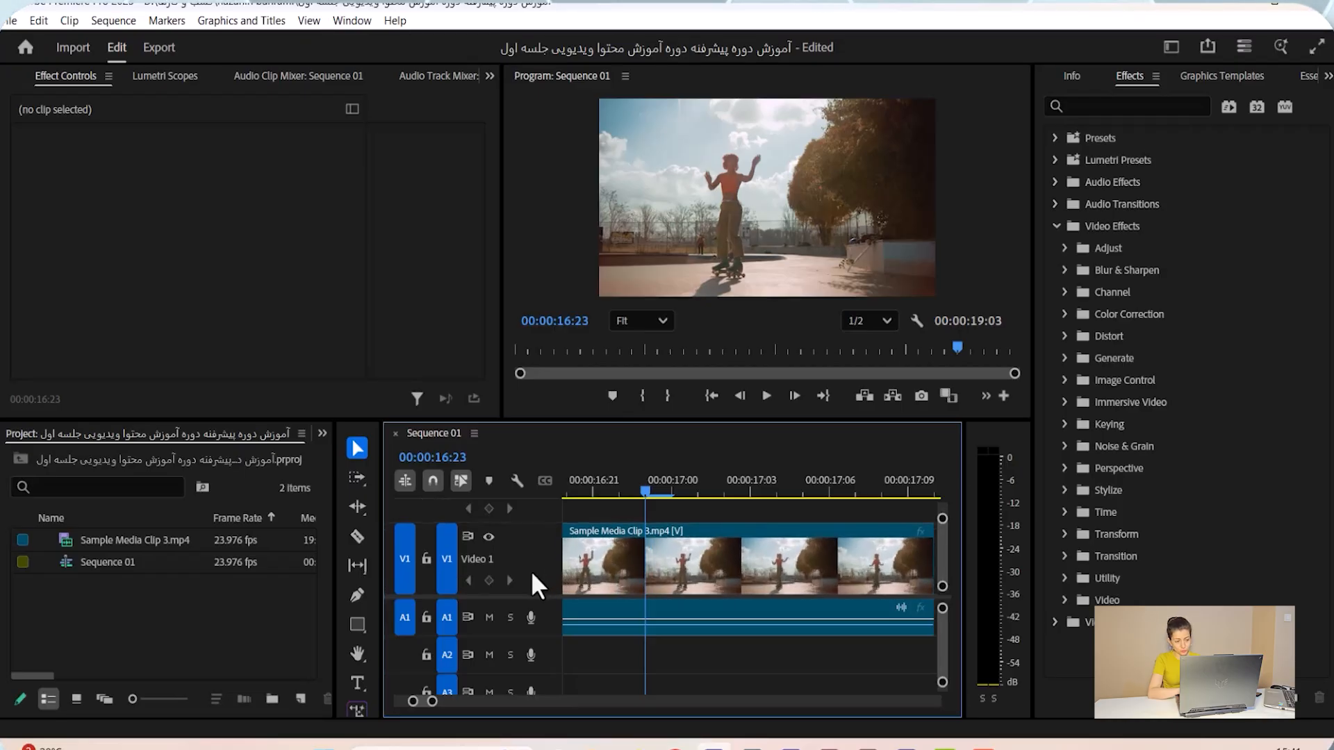
scroll(537, 575, "up", 4)
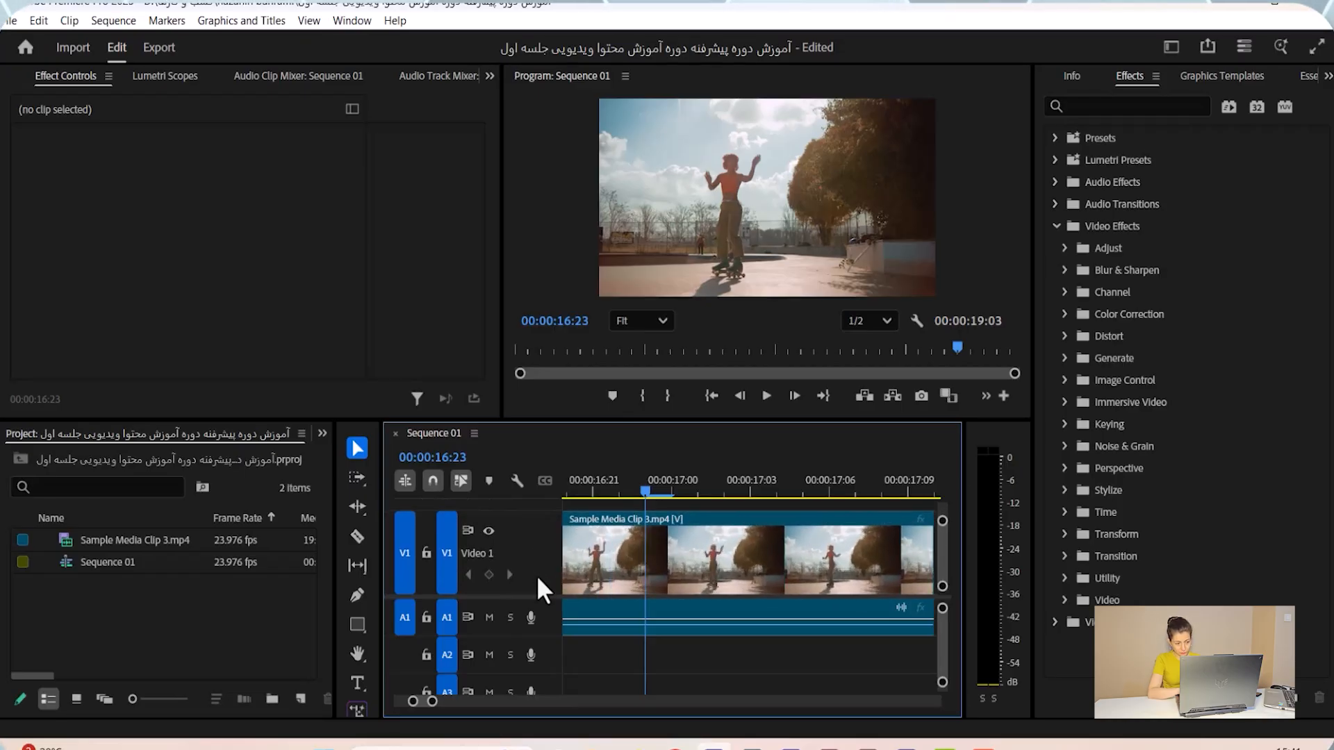
scroll(539, 578, "up", 1)
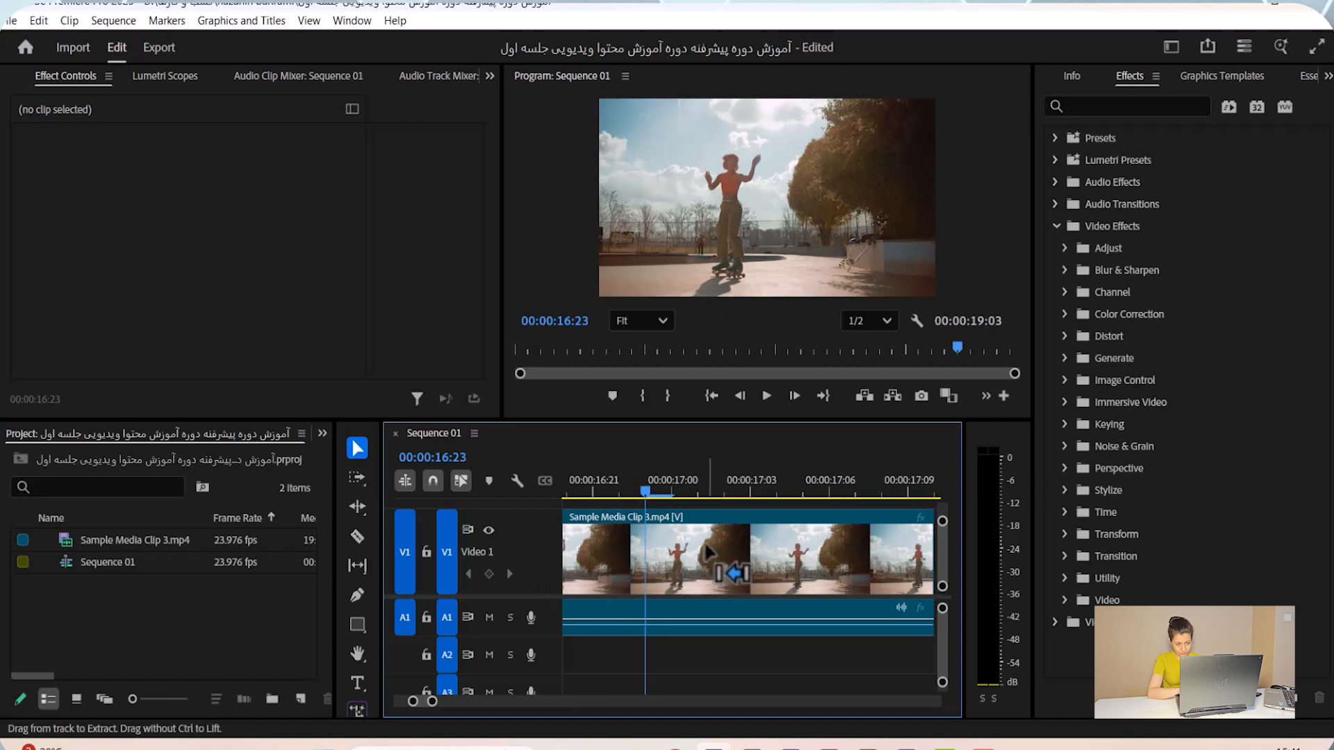
scroll(535, 566, "up", 1)
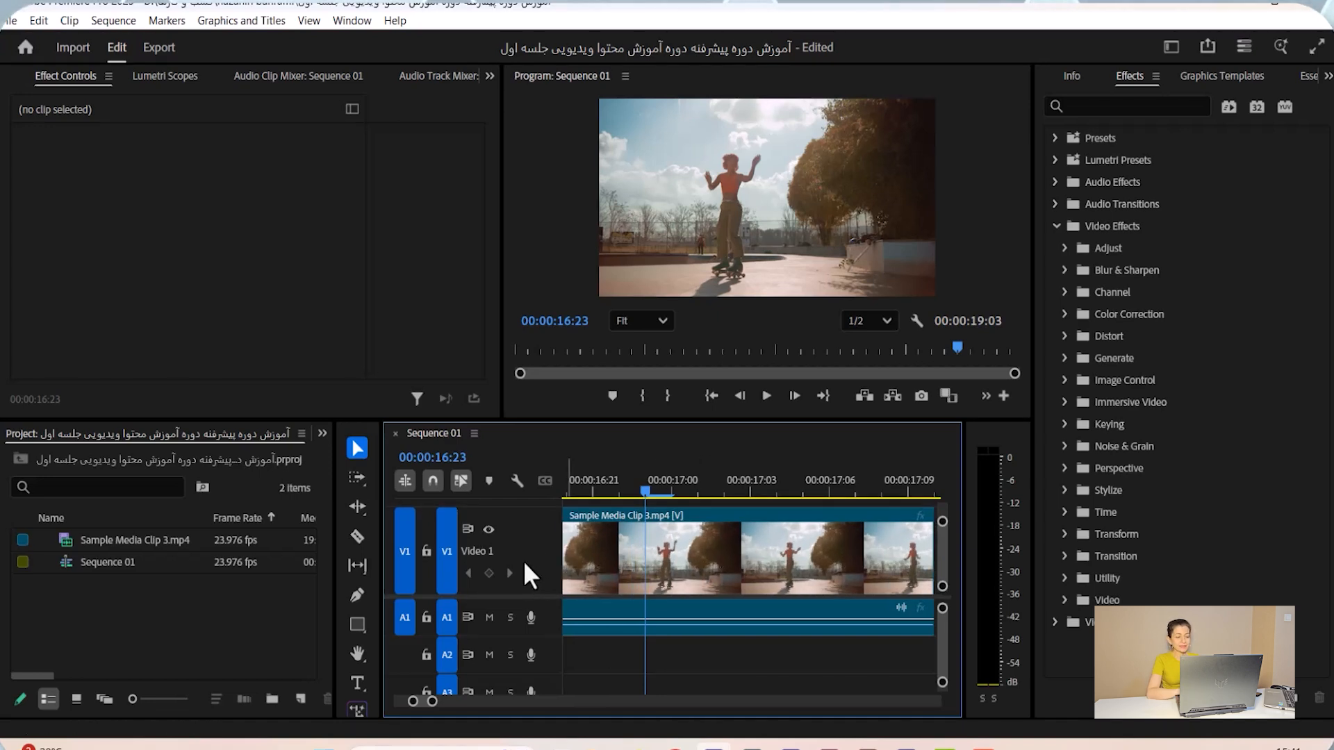
scroll(535, 567, "down", 2)
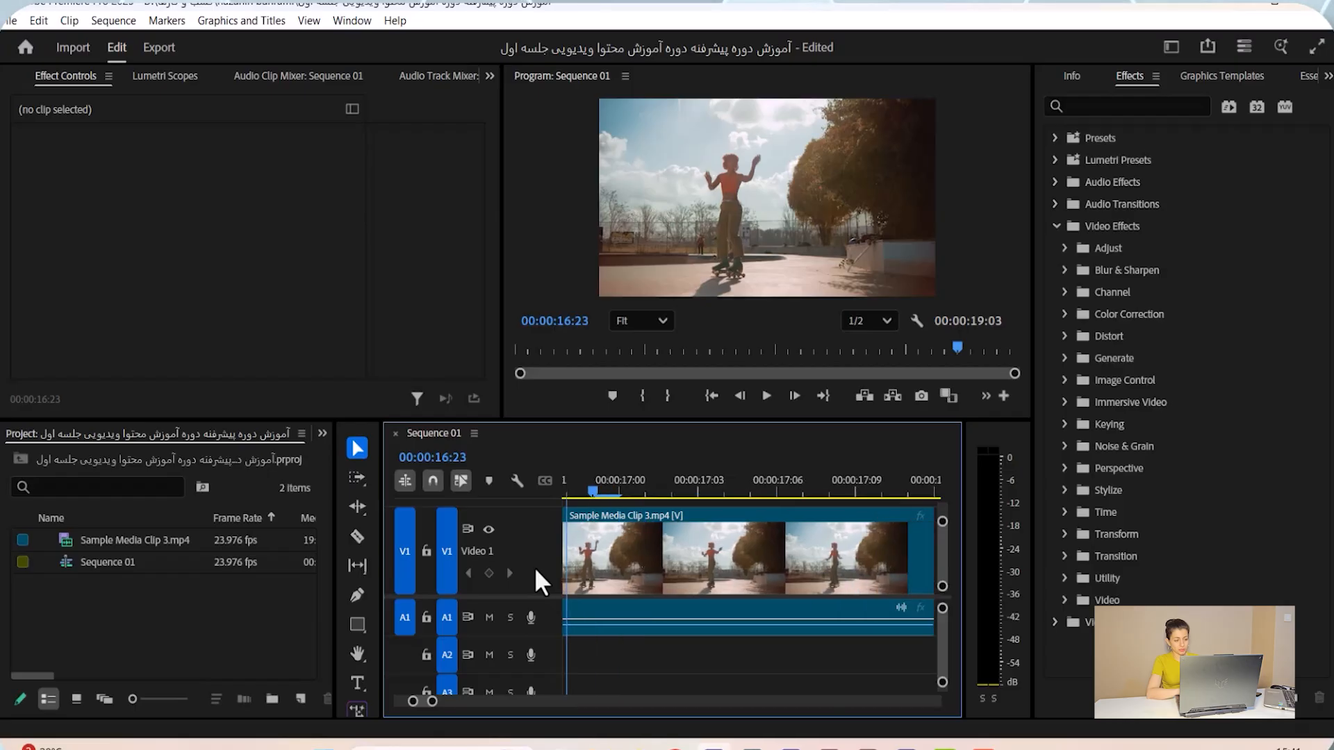
Collapse and expand the Video 1 track to a low height with thumbnails, and zoom the timeline out until the whole clip fits.
mouse_move(942, 521)
left_mouse_down()
mouse_move(940, 501)
mouse_move(929, 509)
left_mouse_up()
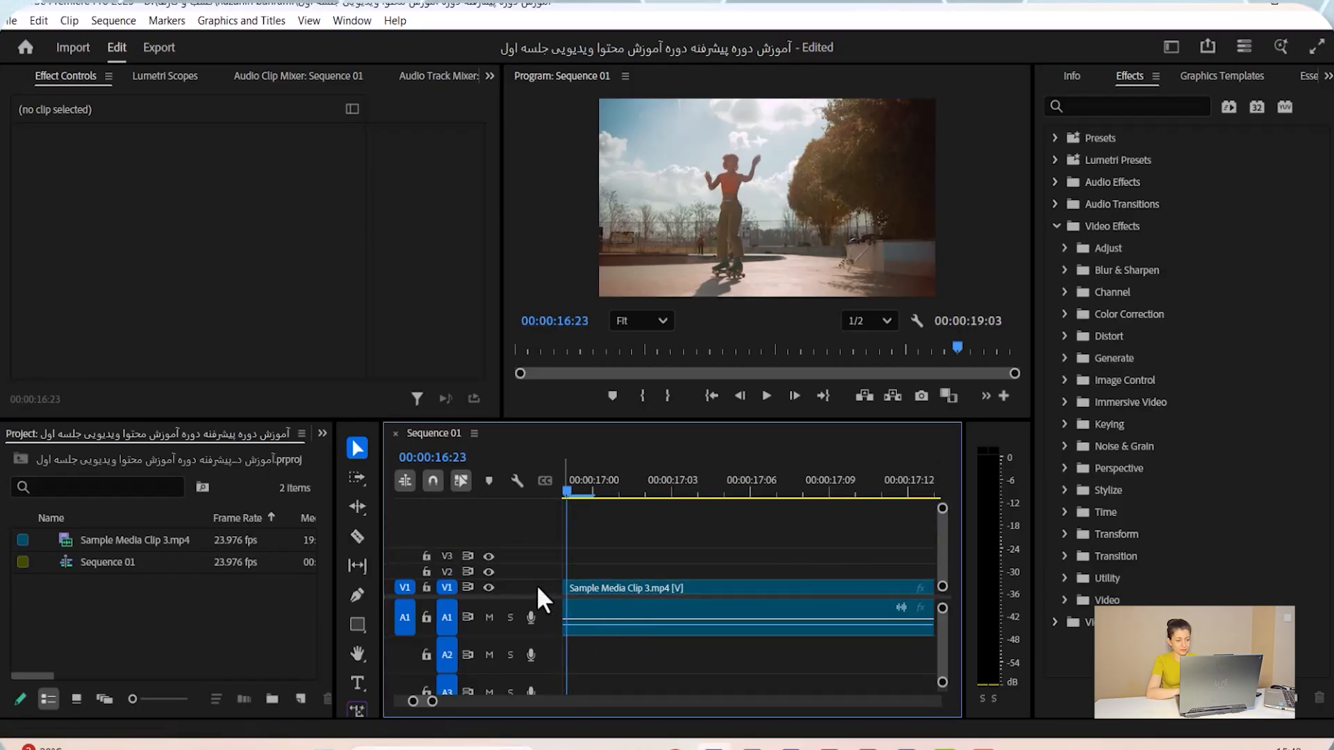
scroll(536, 585, "up", 6)
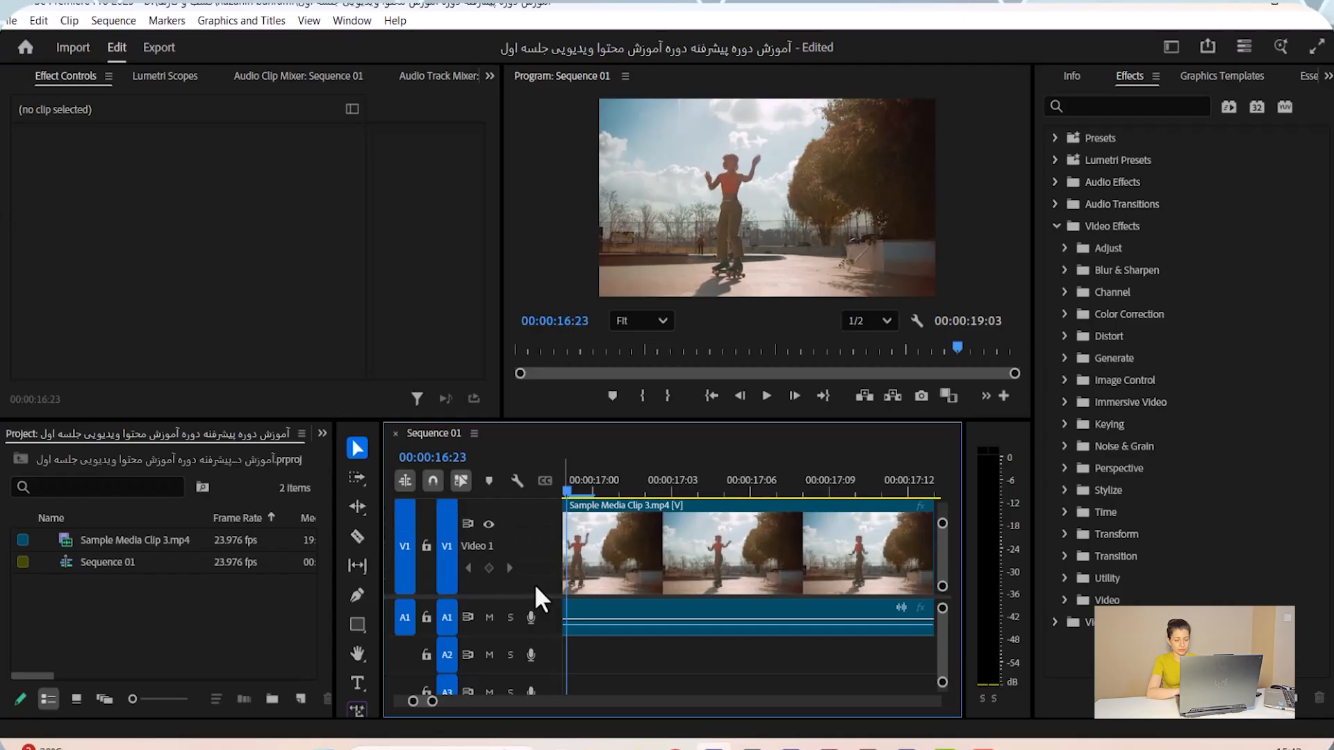
scroll(533, 568, "down", 6)
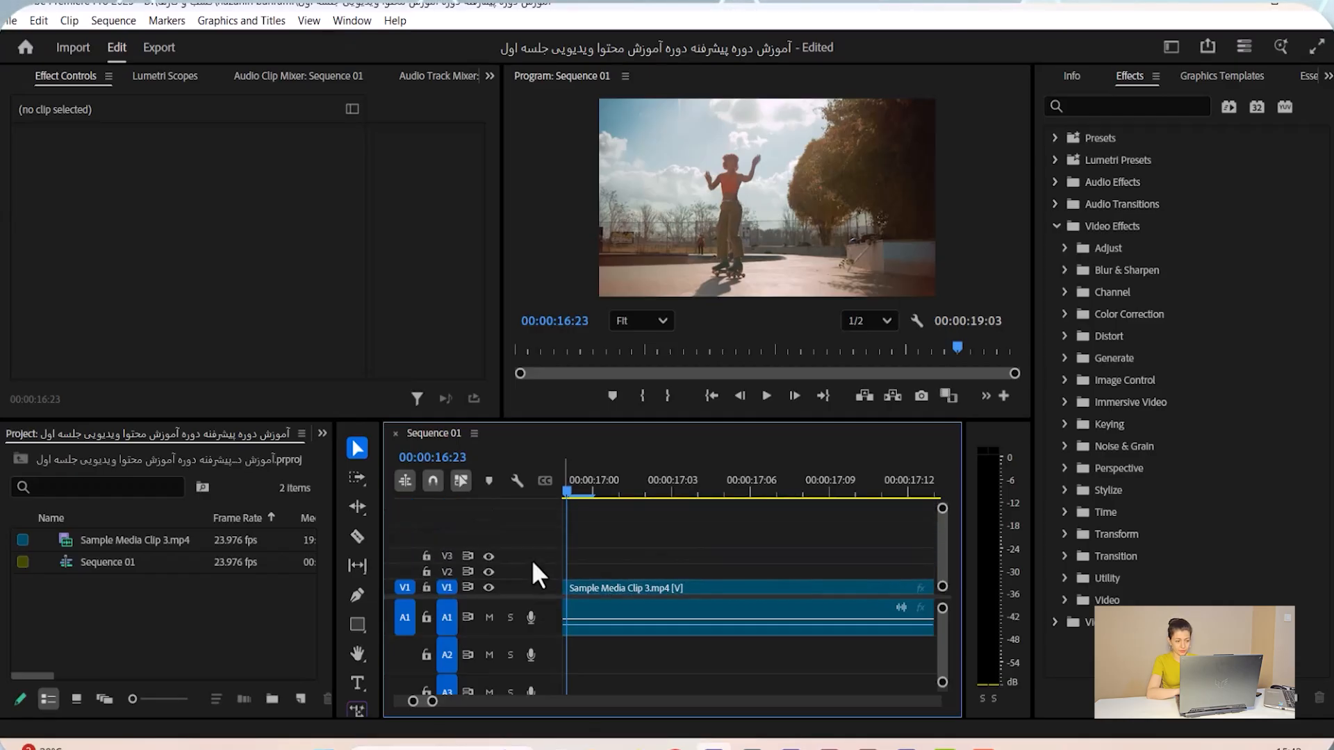
scroll(542, 569, "up", 3)
scroll(543, 571, "down", 3)
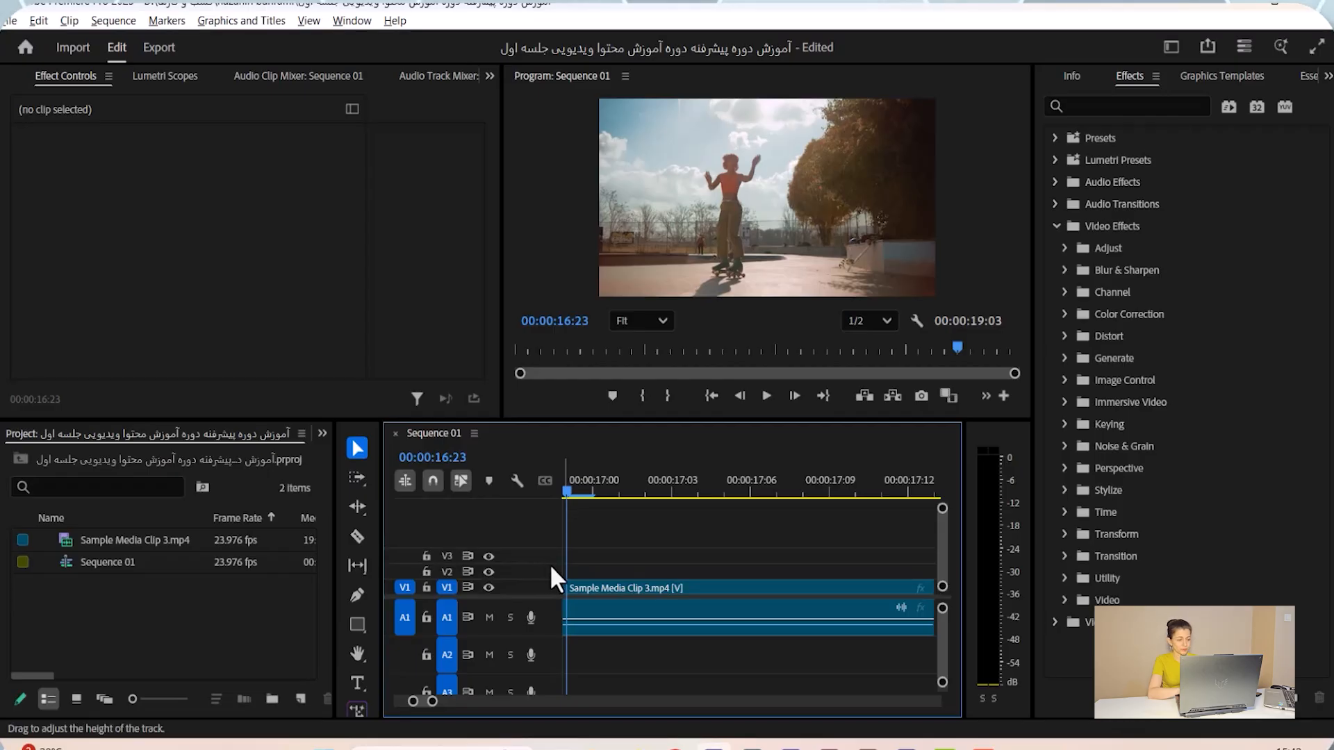
scroll(543, 556, "up", 3)
scroll(543, 556, "down", 3)
scroll(537, 586, "up", 5)
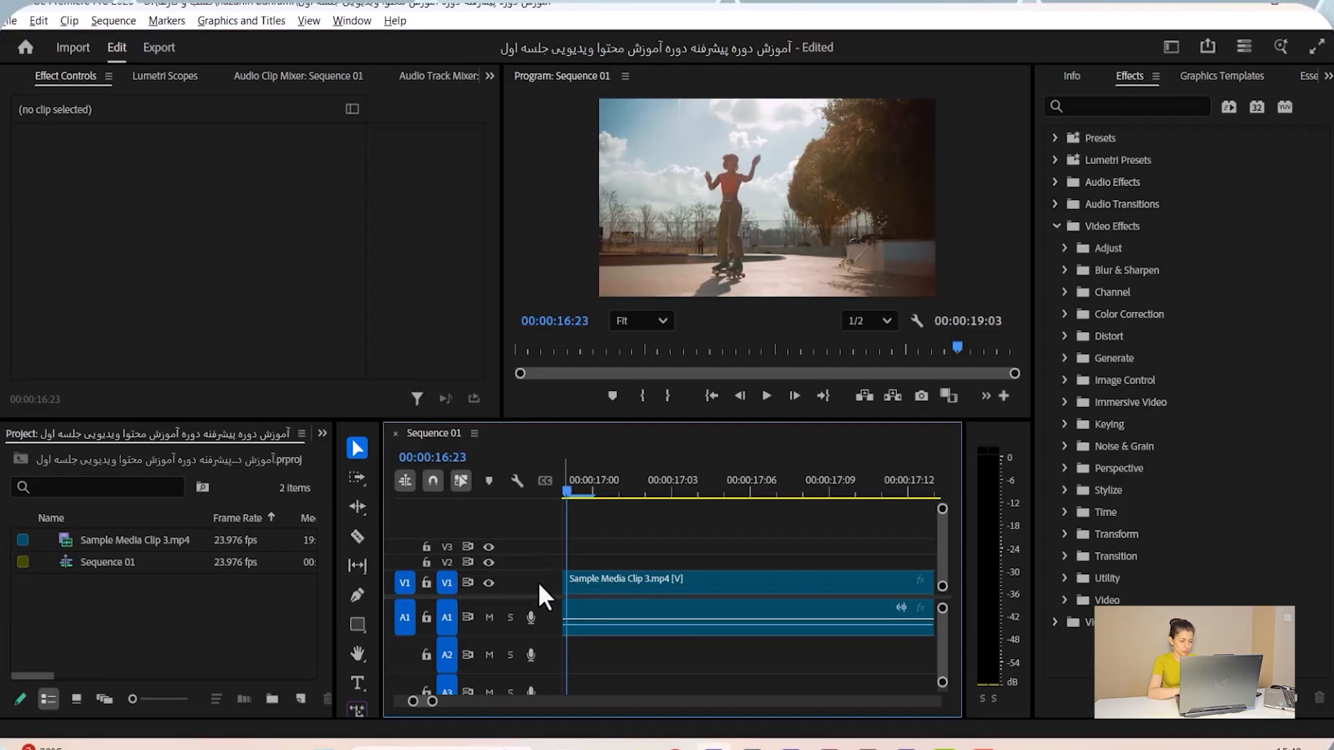
scroll(539, 582, "down", 3)
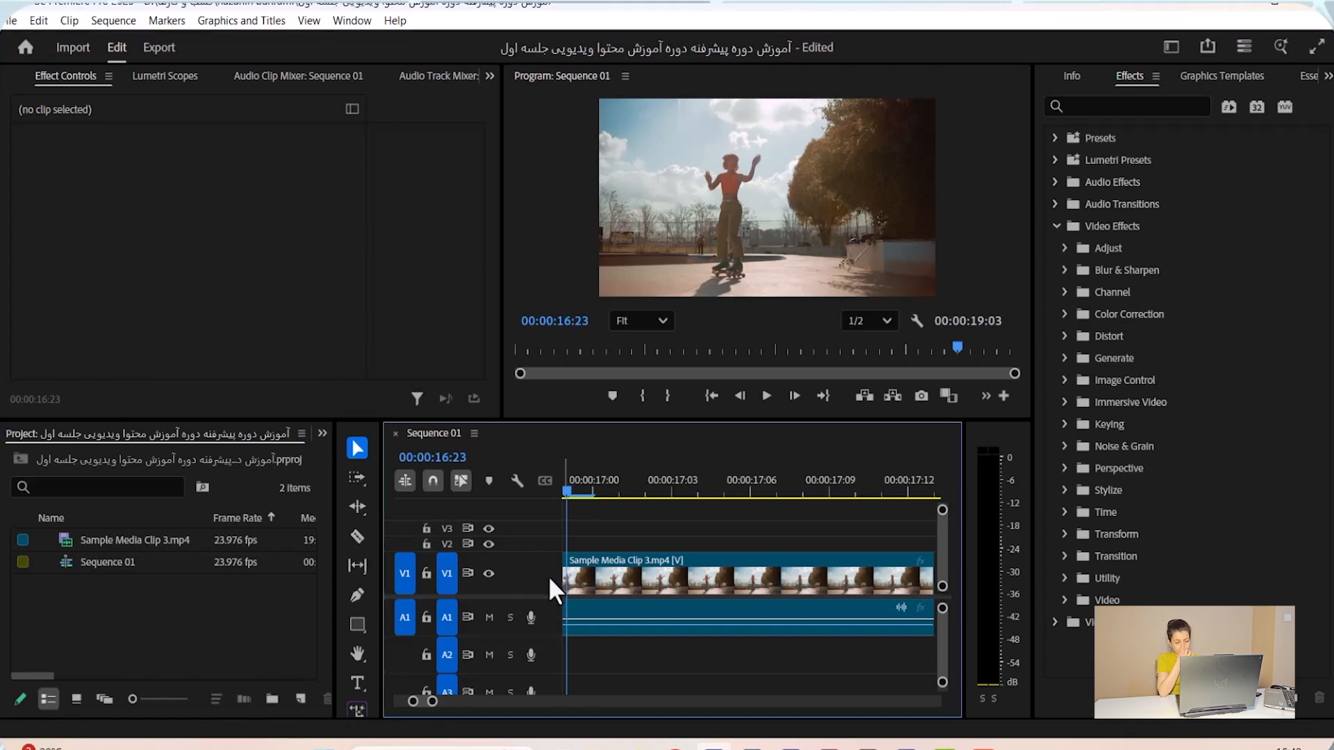
left_click_drag(432, 701, 551, 703)
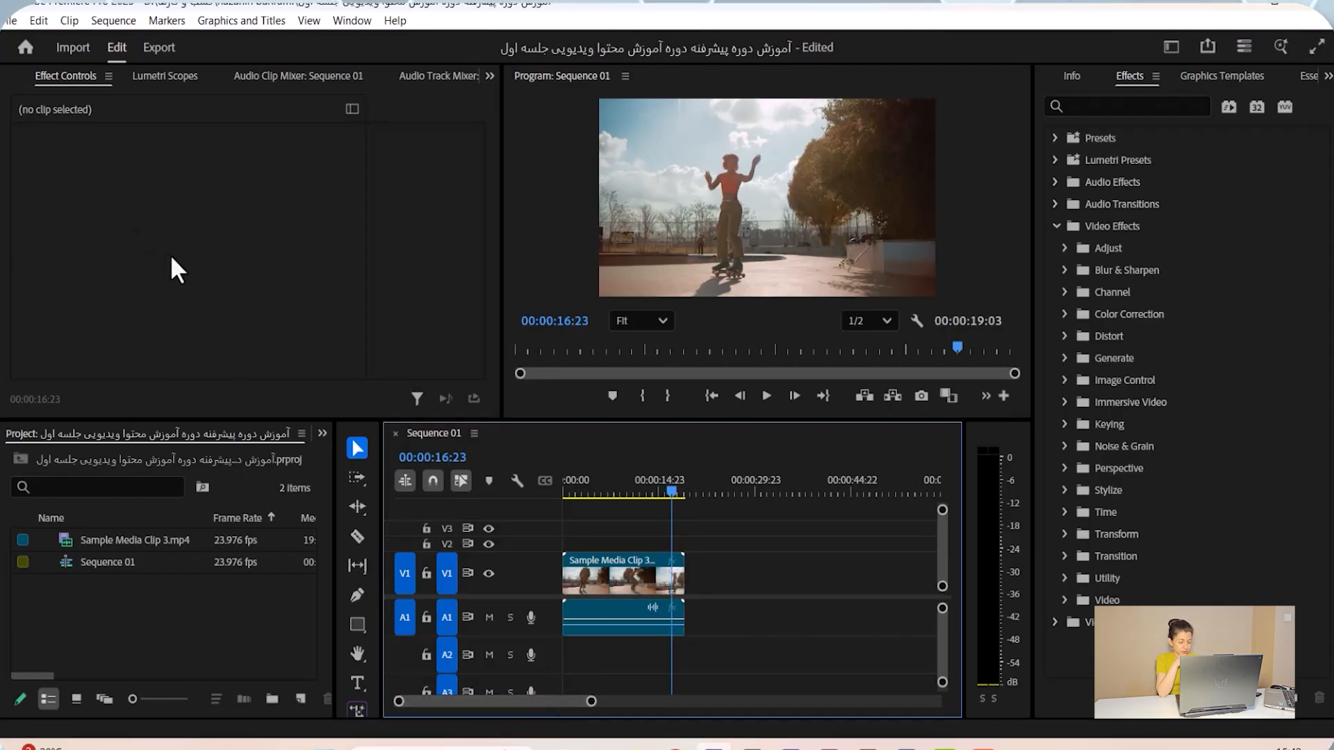
Undock the Project panel and move its floating window over the Effects panel.
left_click(301, 433)
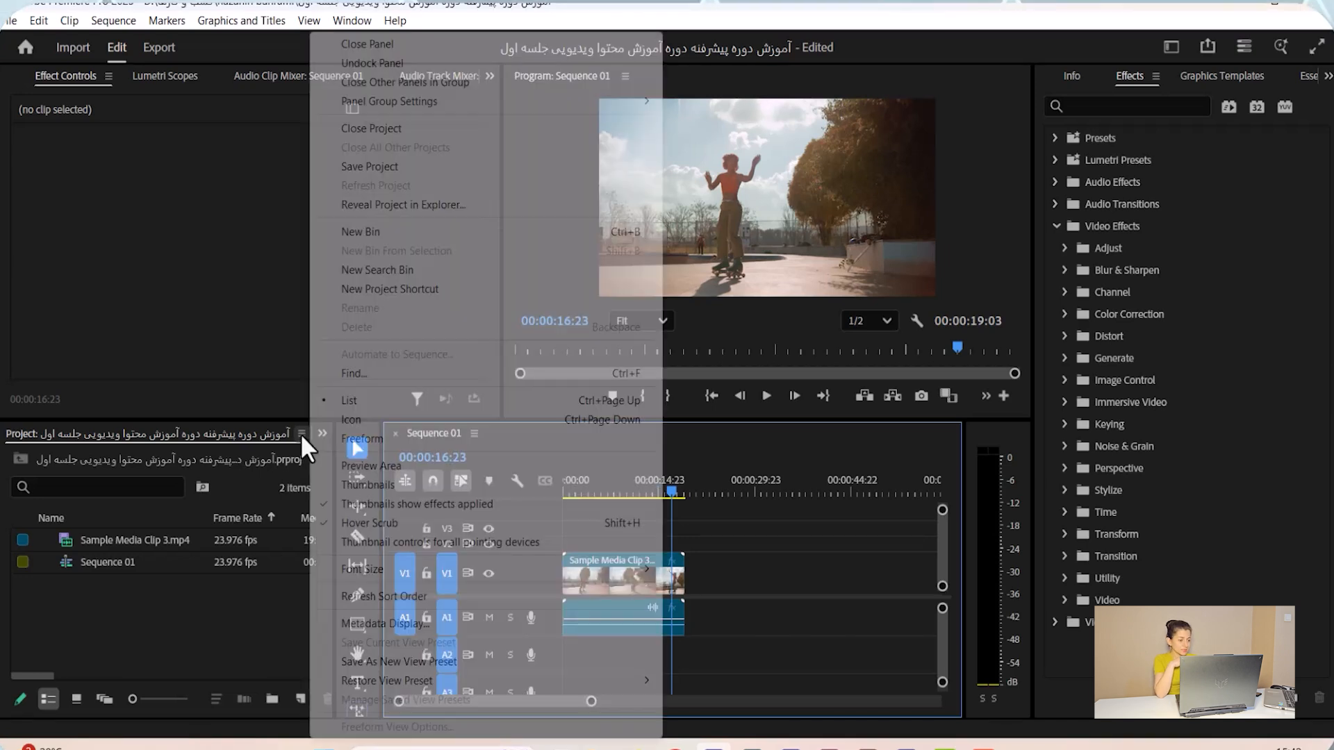
left_click(301, 434)
left_click(302, 434)
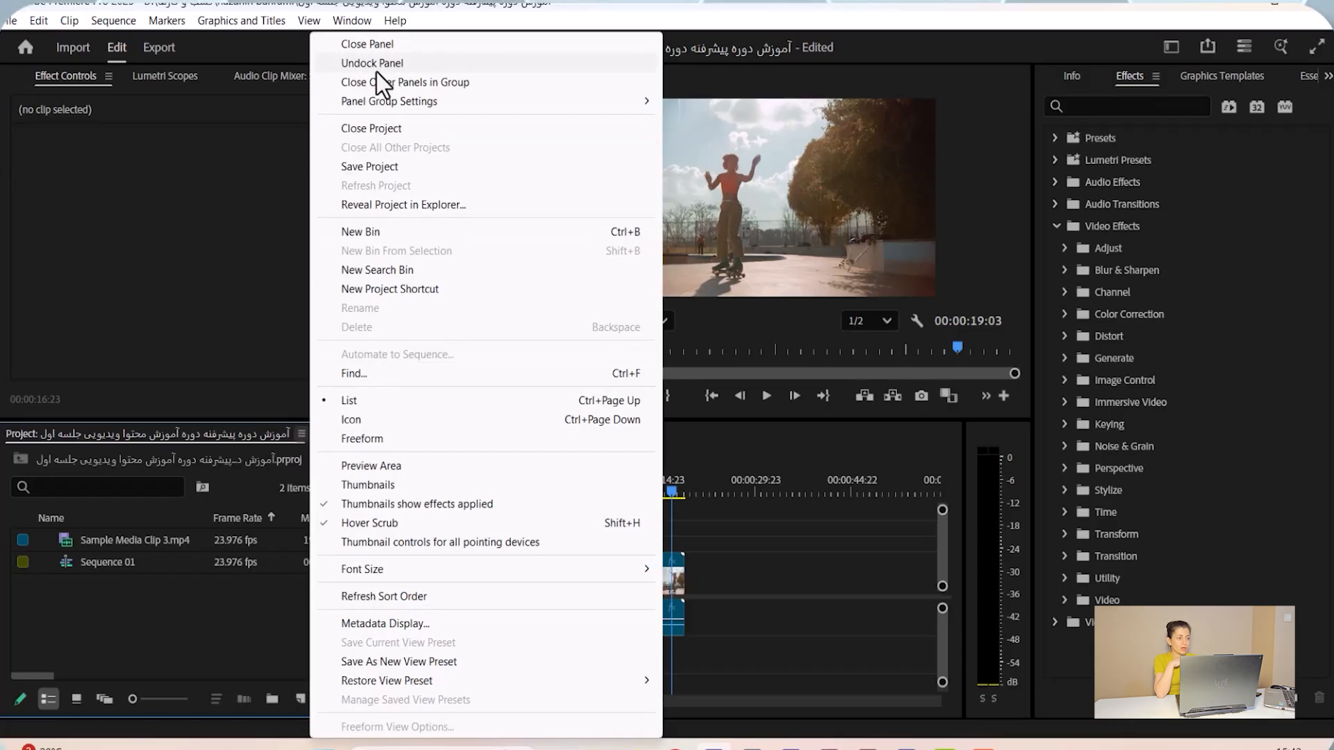
left_click(401, 64)
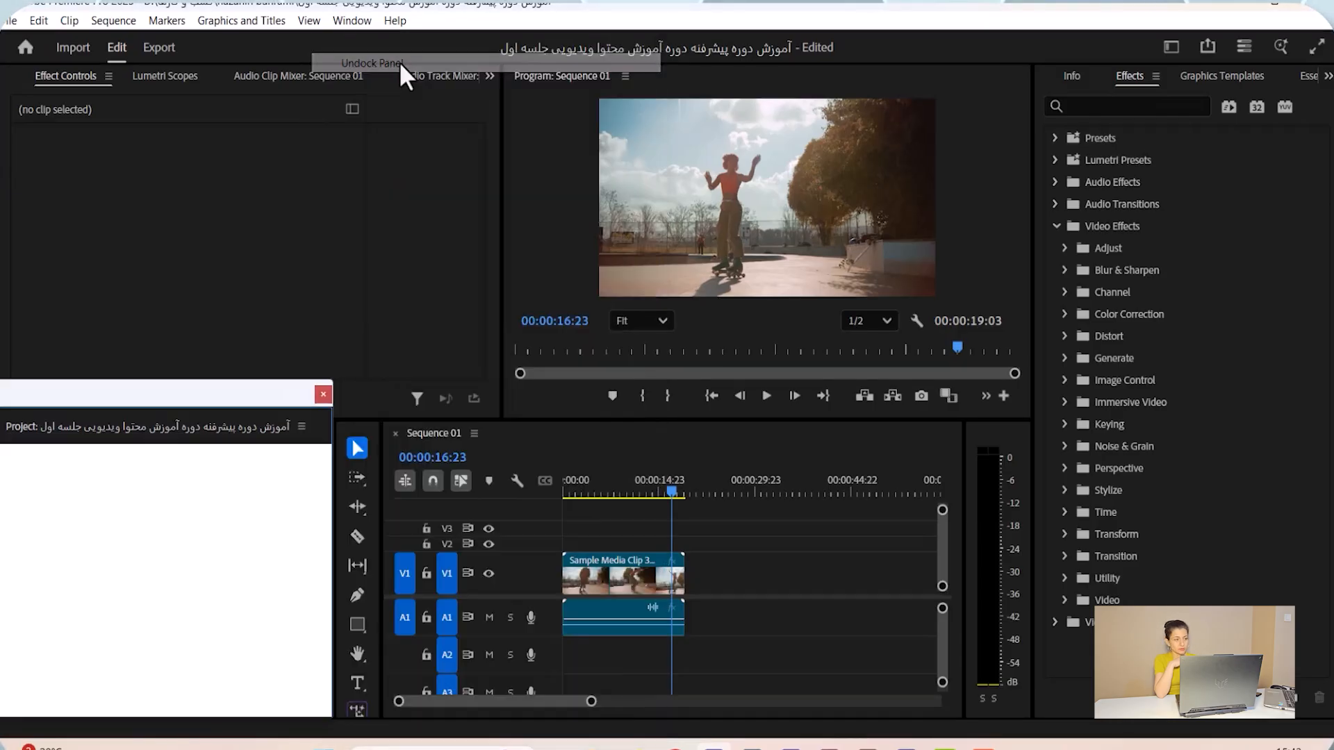
left_click_drag(174, 403, 1015, 170)
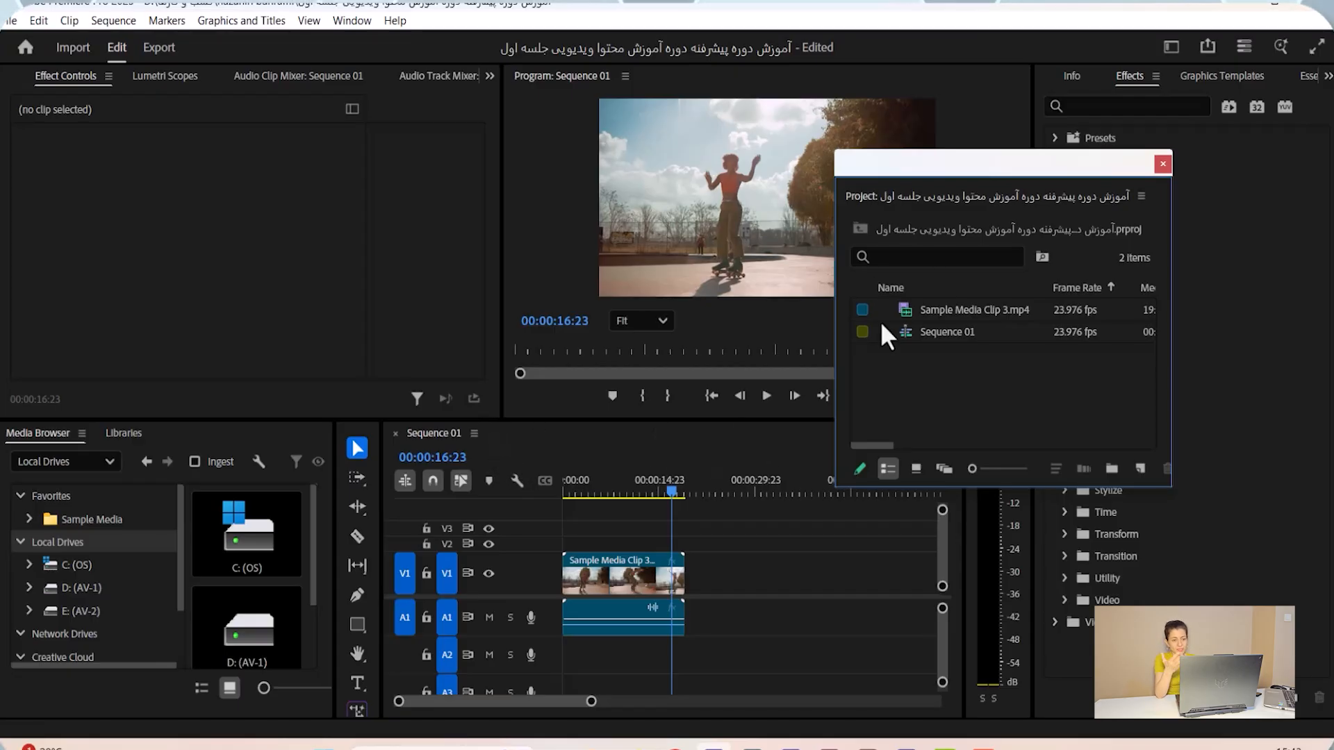
Move the floating Project window back over the Media Browser, checking its window and panel options.
left_click_drag(966, 164, 131, 435)
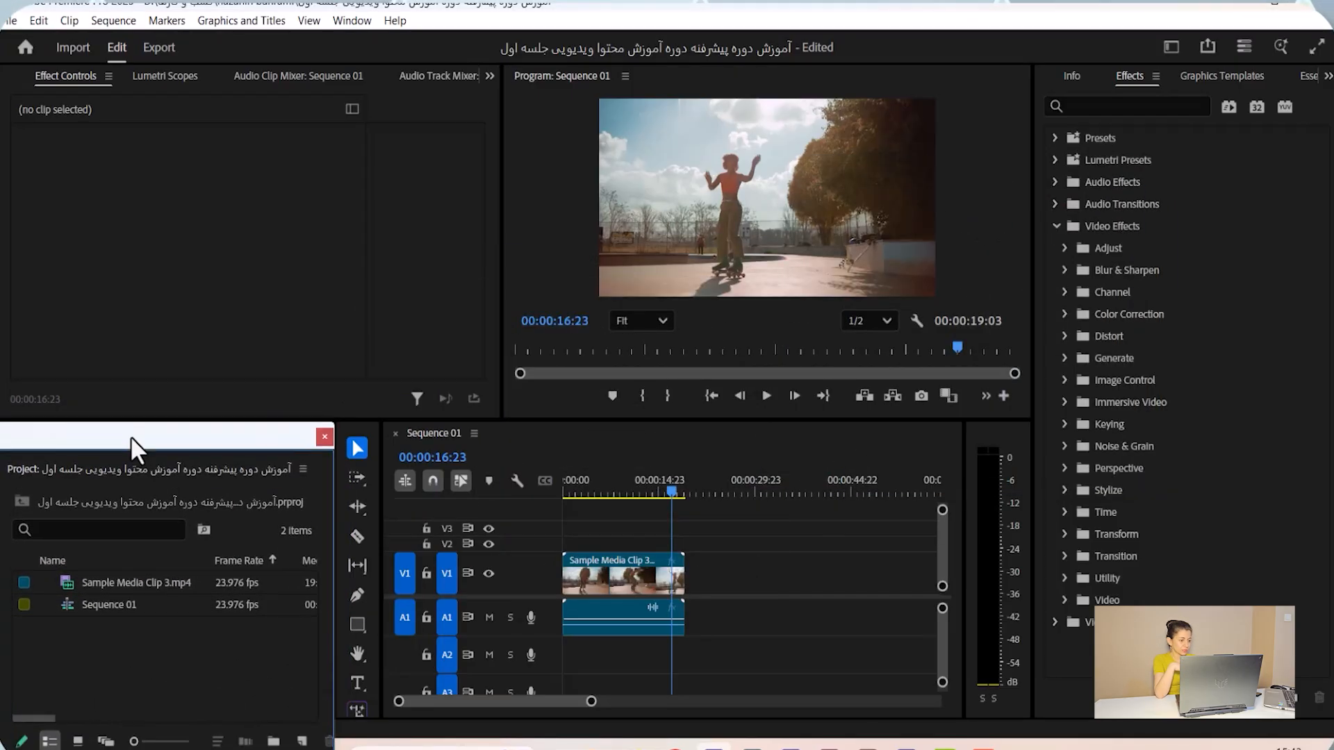
right_click(186, 434)
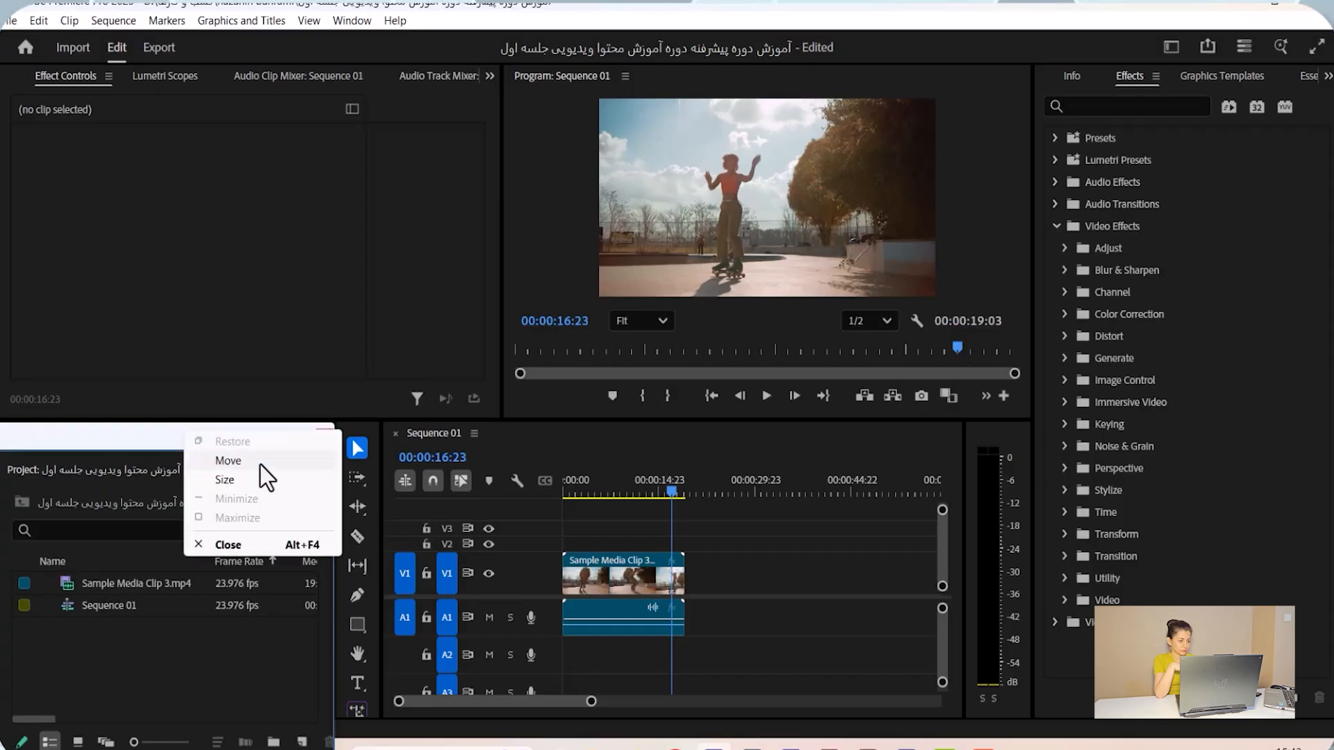
left_click(63, 434)
left_click(303, 470)
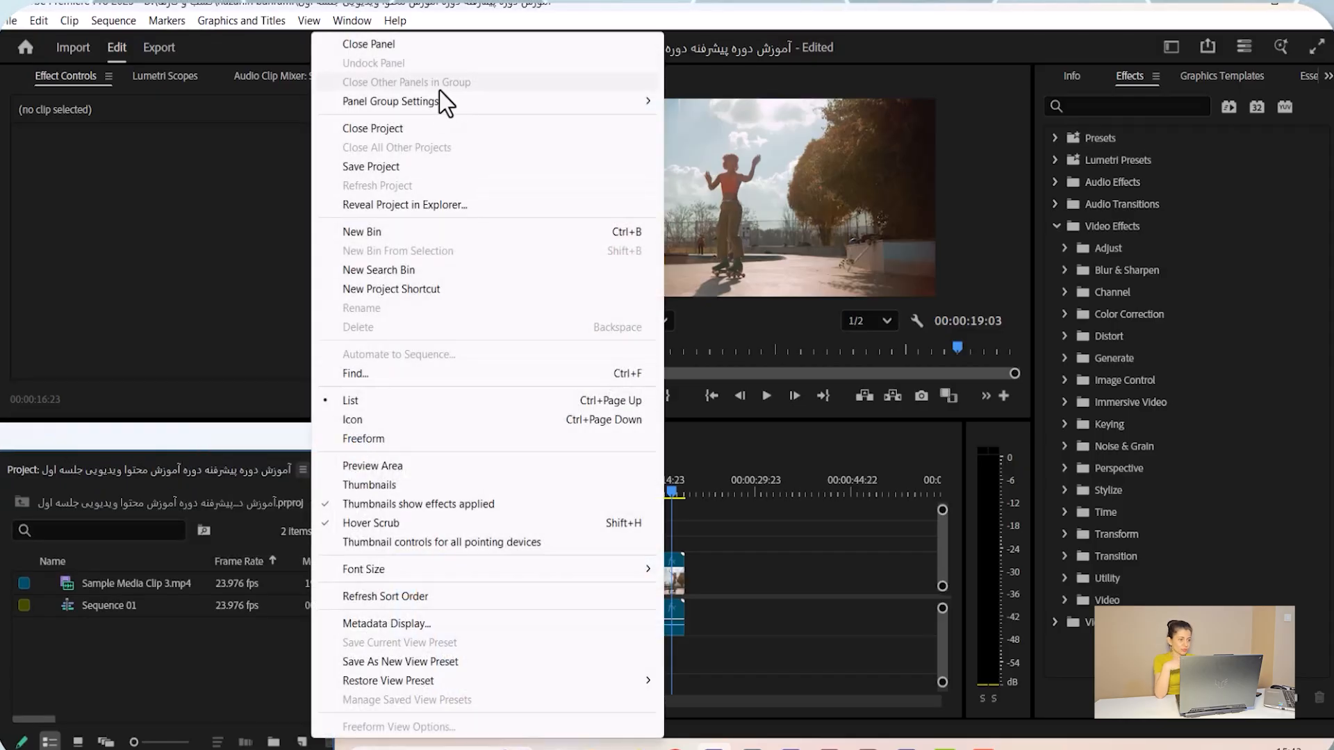
left_click(215, 257)
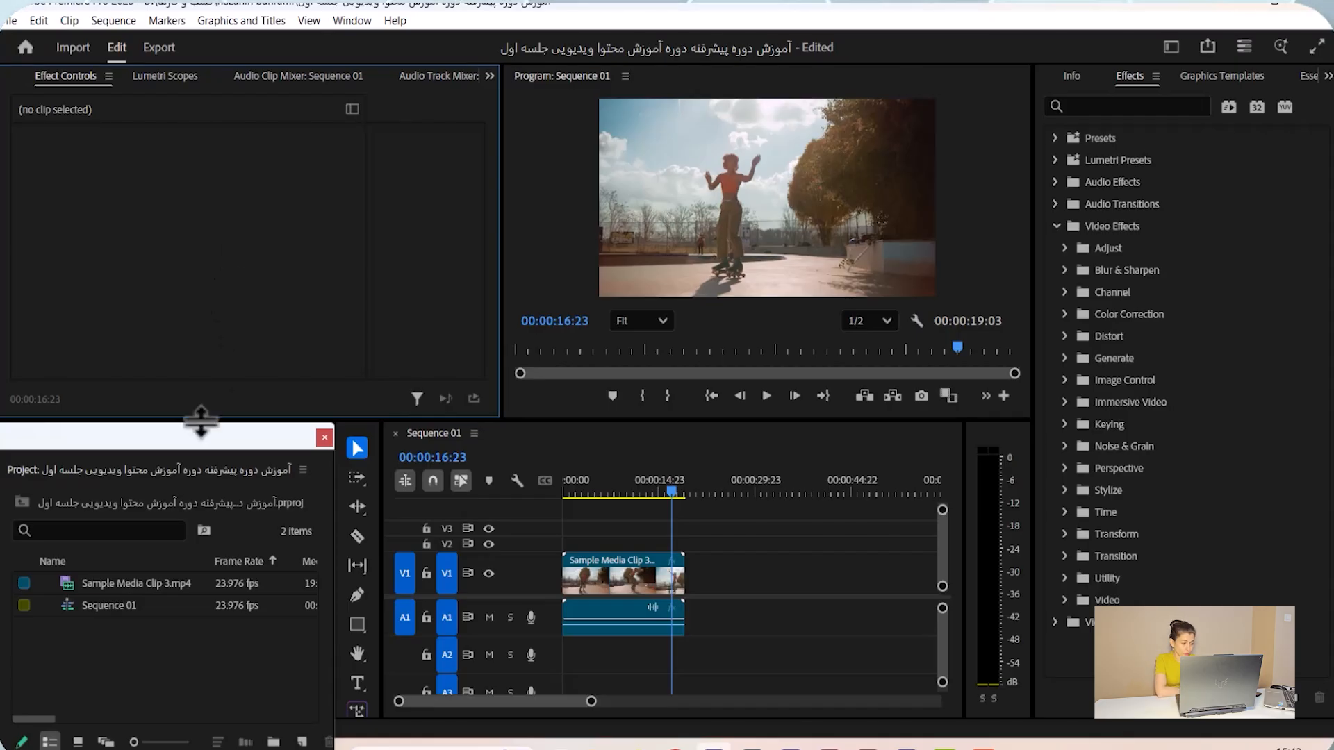
left_click_drag(196, 436, 184, 432)
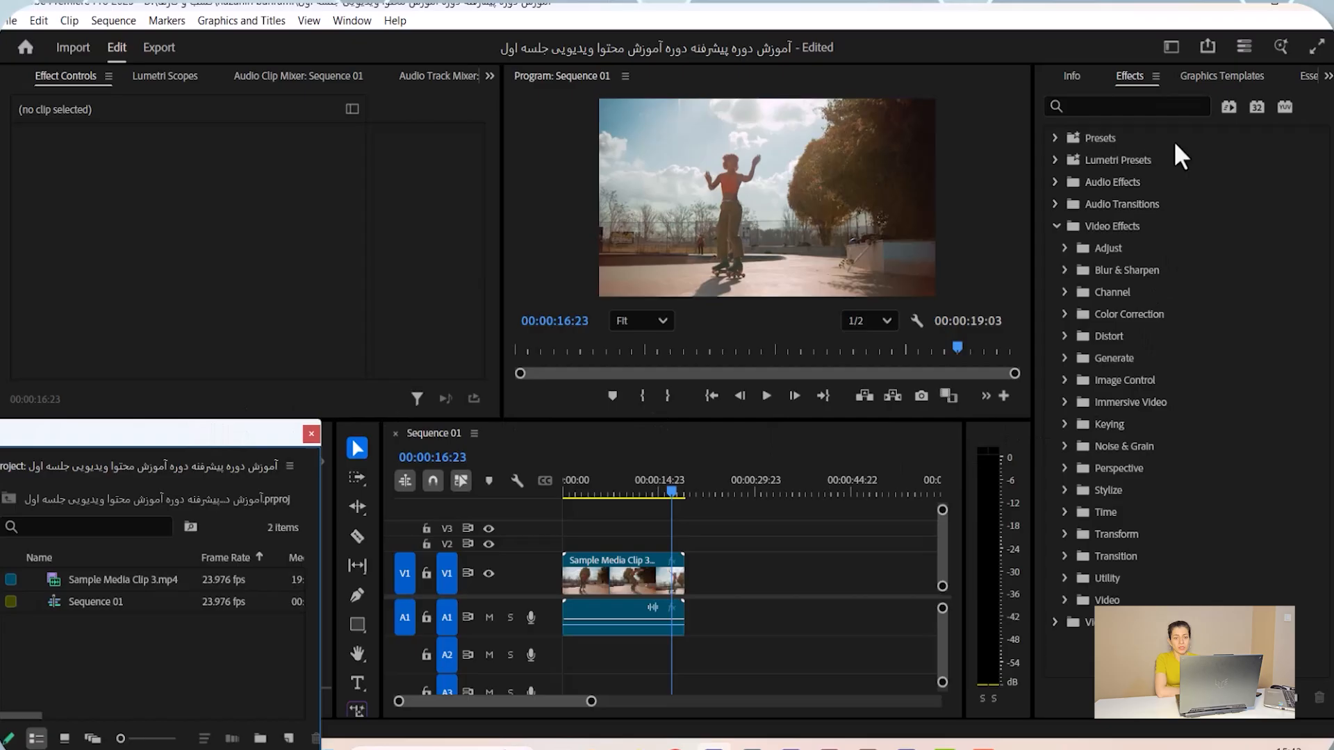
Show the History panel and check the list of available panels.
left_click(1327, 75)
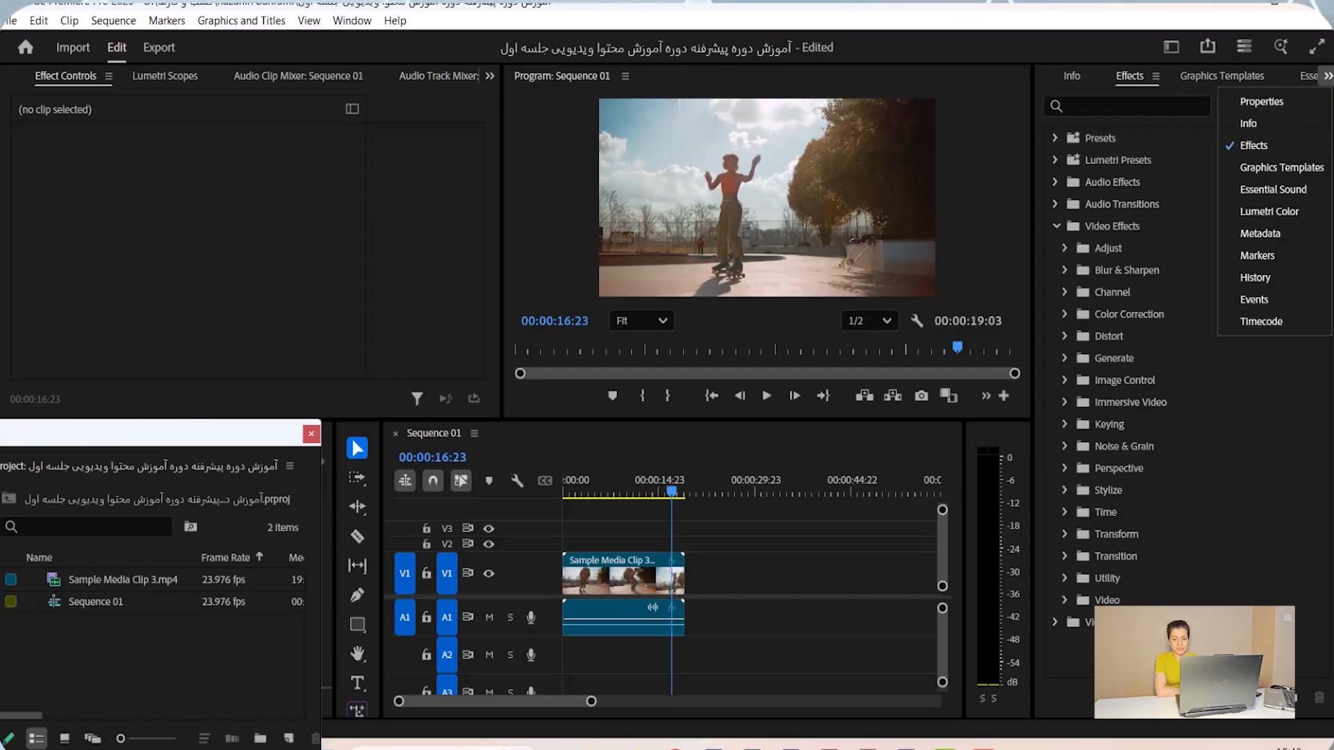
left_click(1282, 277)
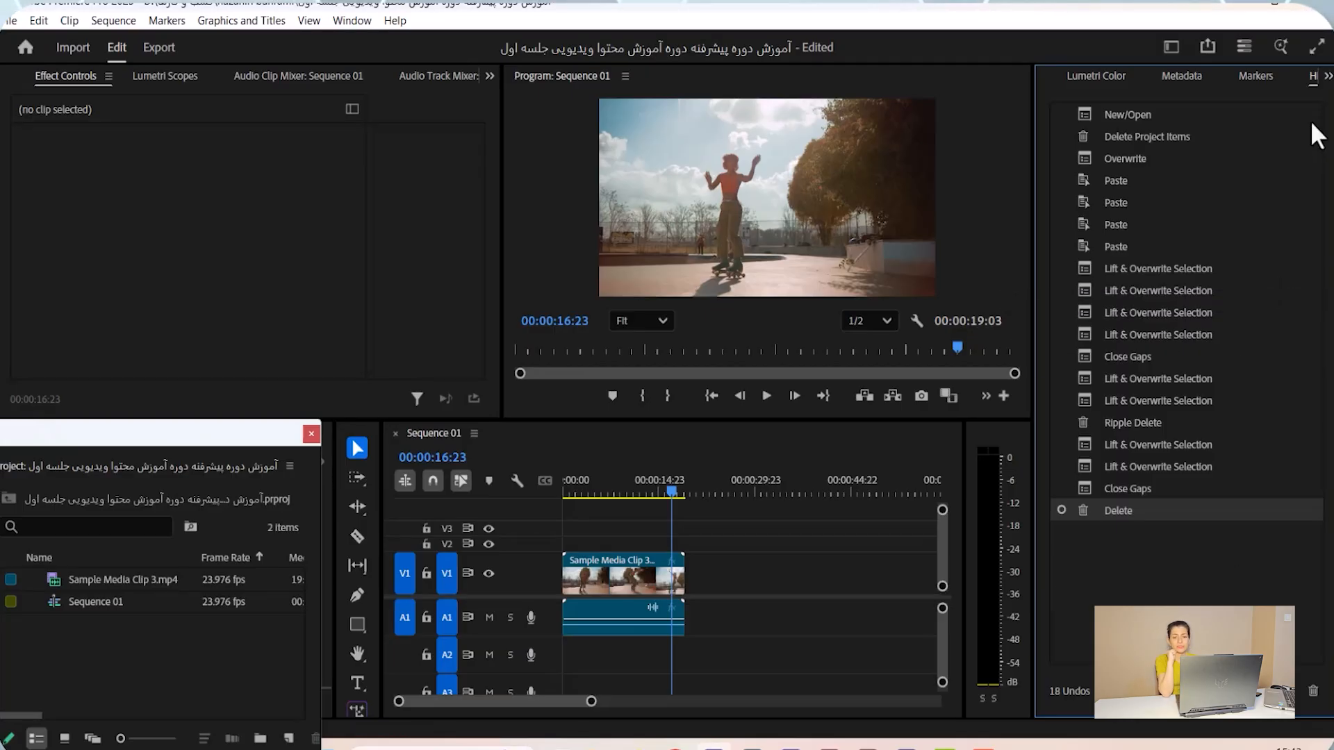
left_click(1328, 75)
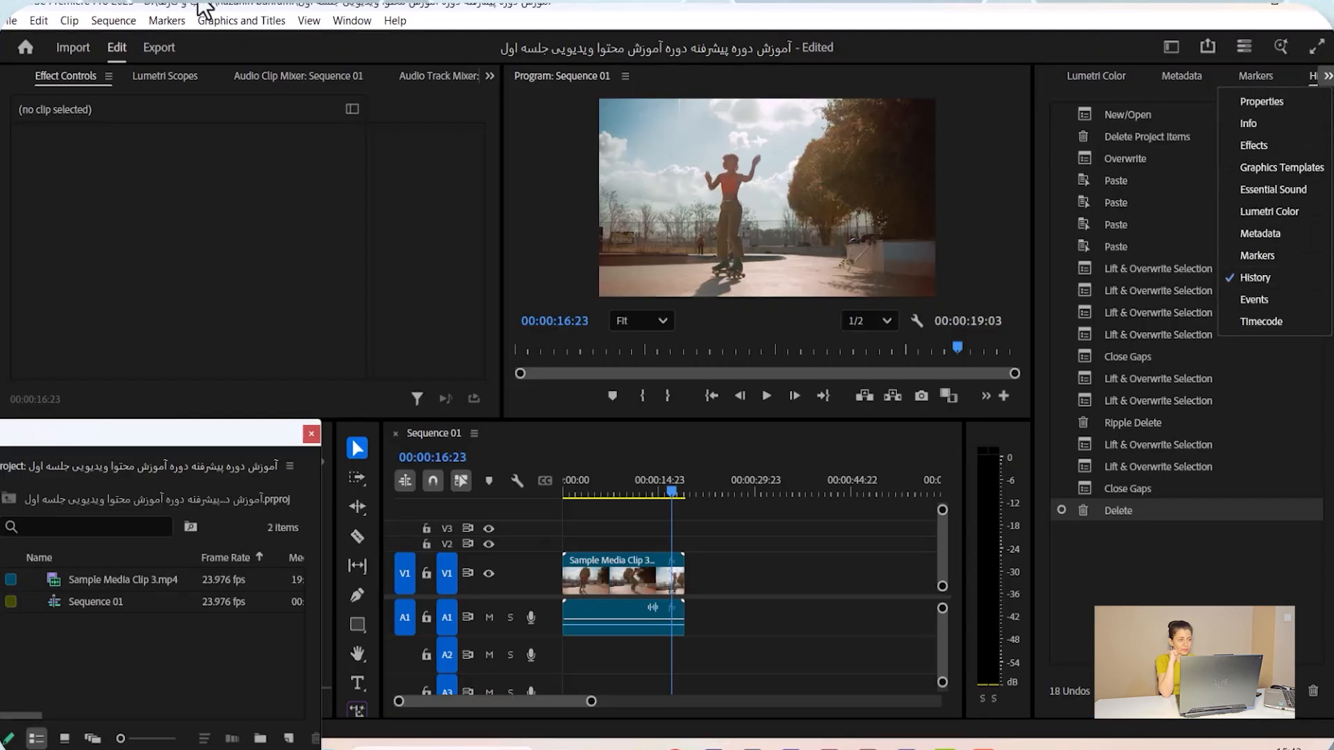
left_click(351, 20)
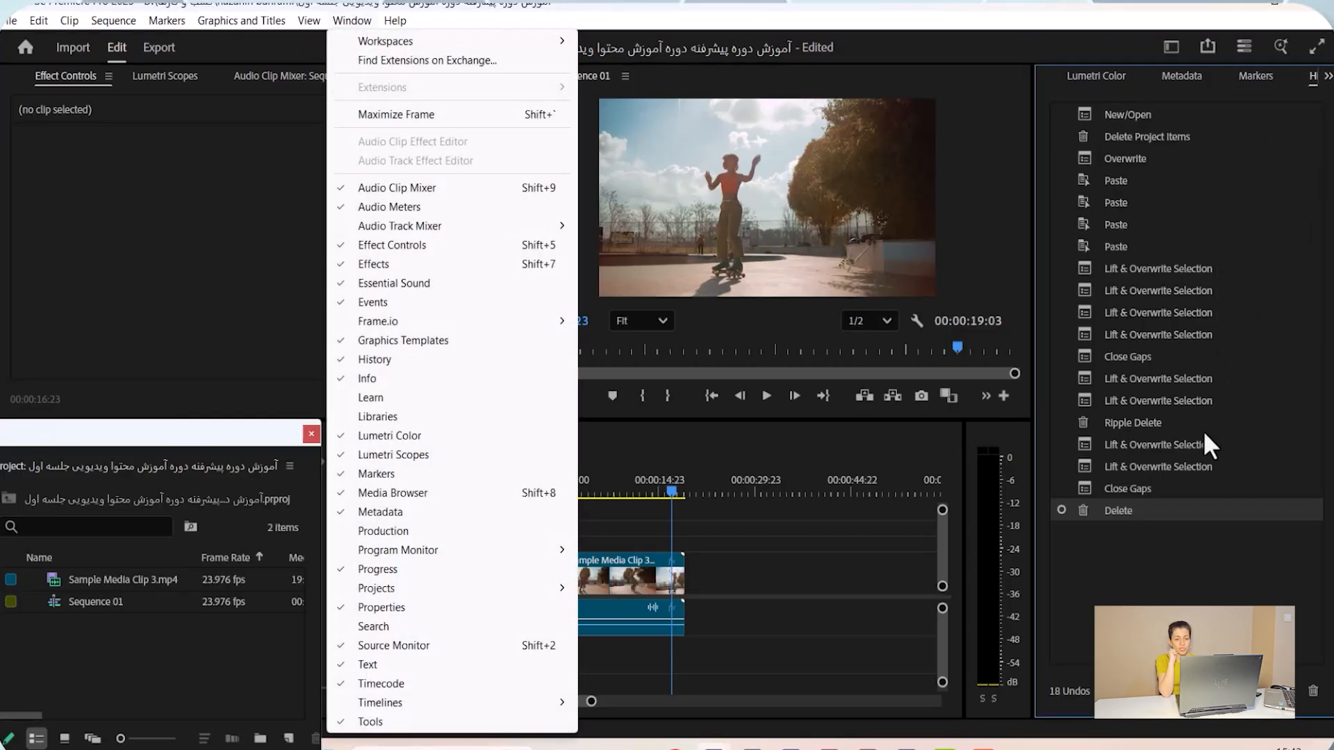
left_click(1327, 75)
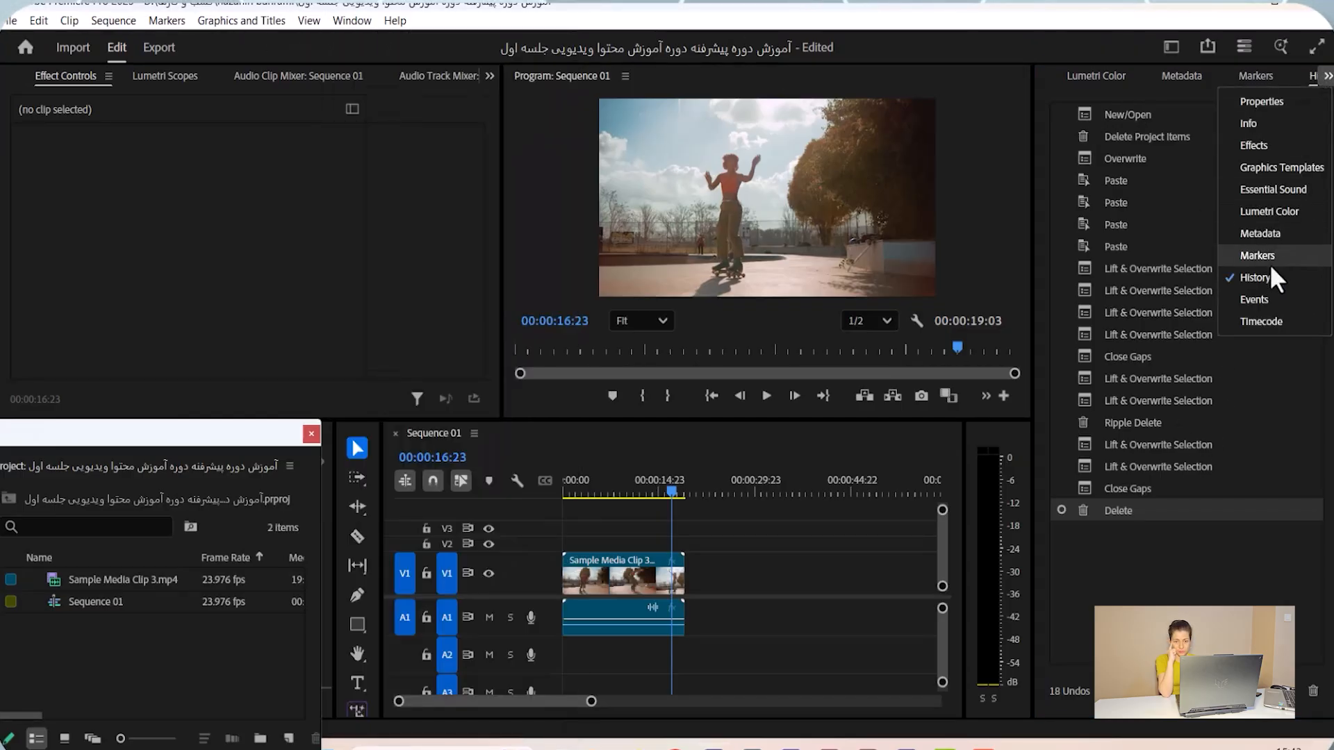
left_click(1266, 282)
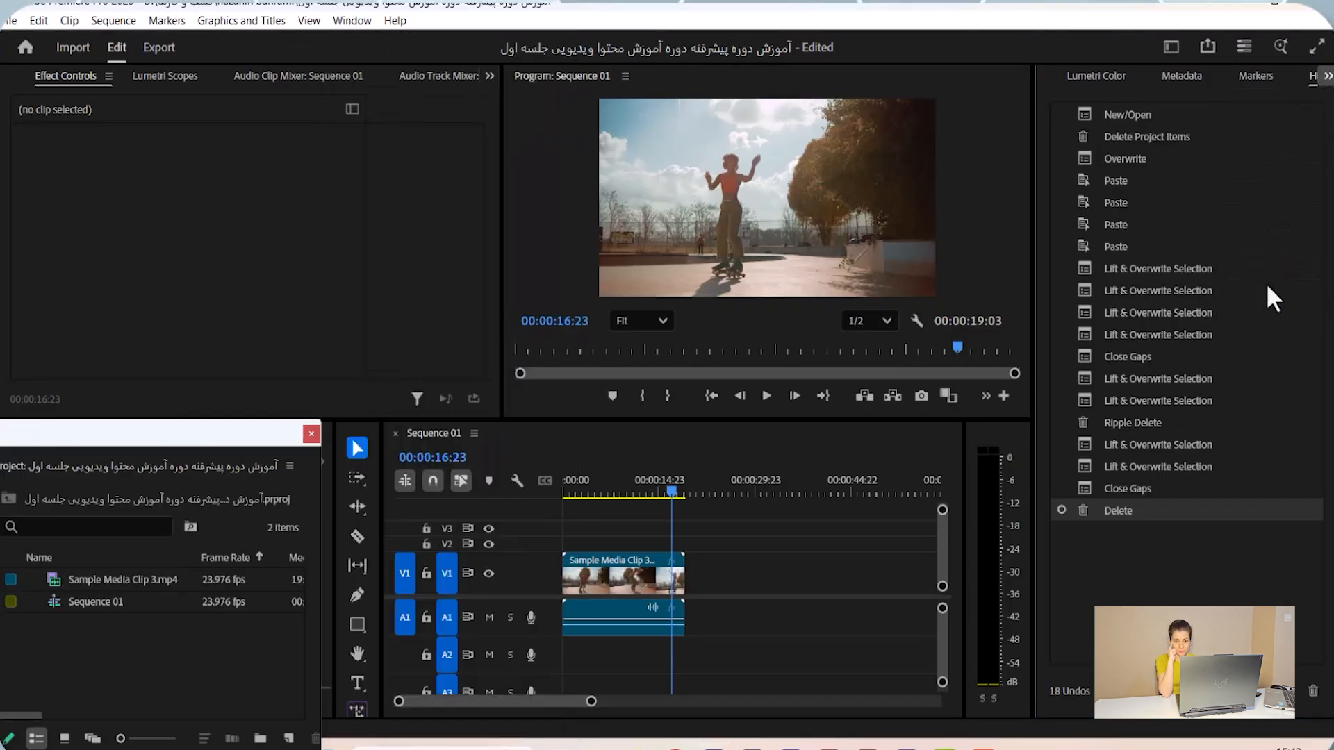
Step back through the edit history to the first Lift & Overwrite Selection state.
left_click(1090, 401)
left_click(1095, 377)
left_click(1099, 330)
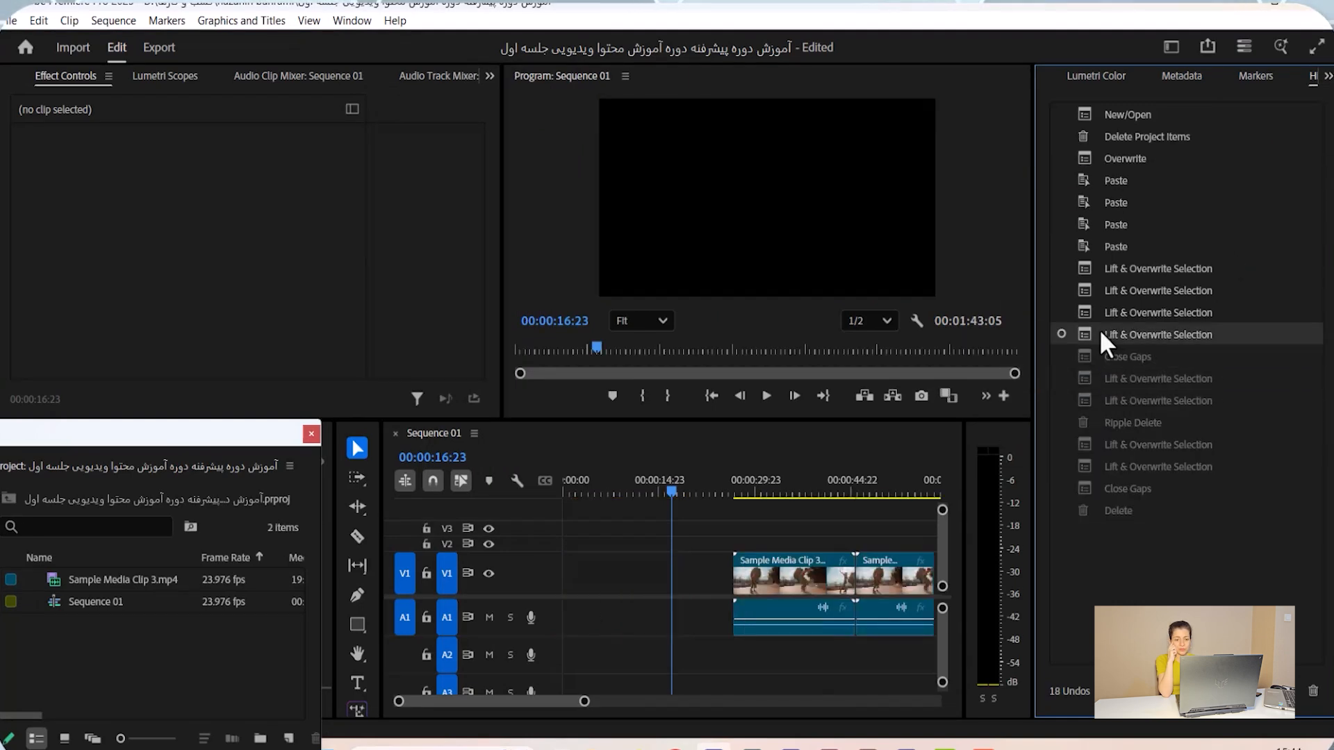
left_click(1104, 314)
left_click(1119, 270)
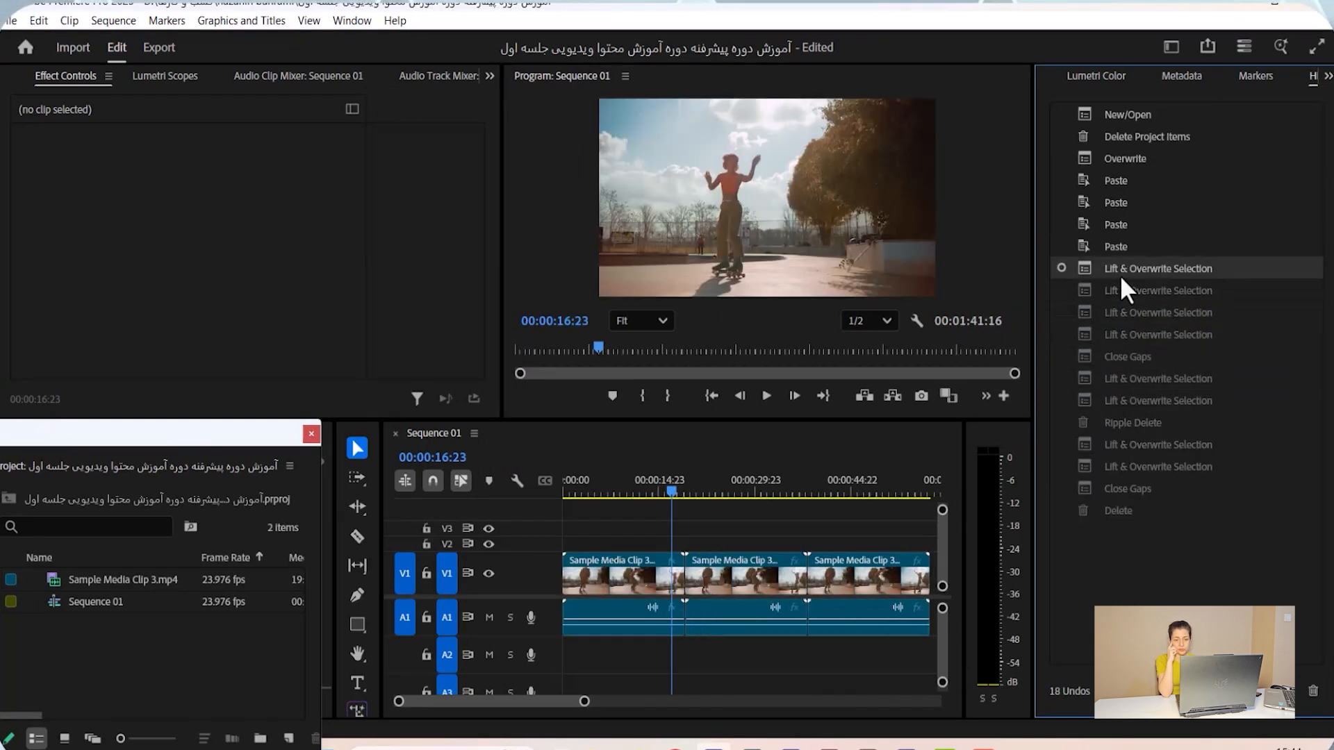
Bring the History panel back into view and open its History Settings.
left_click(1328, 76)
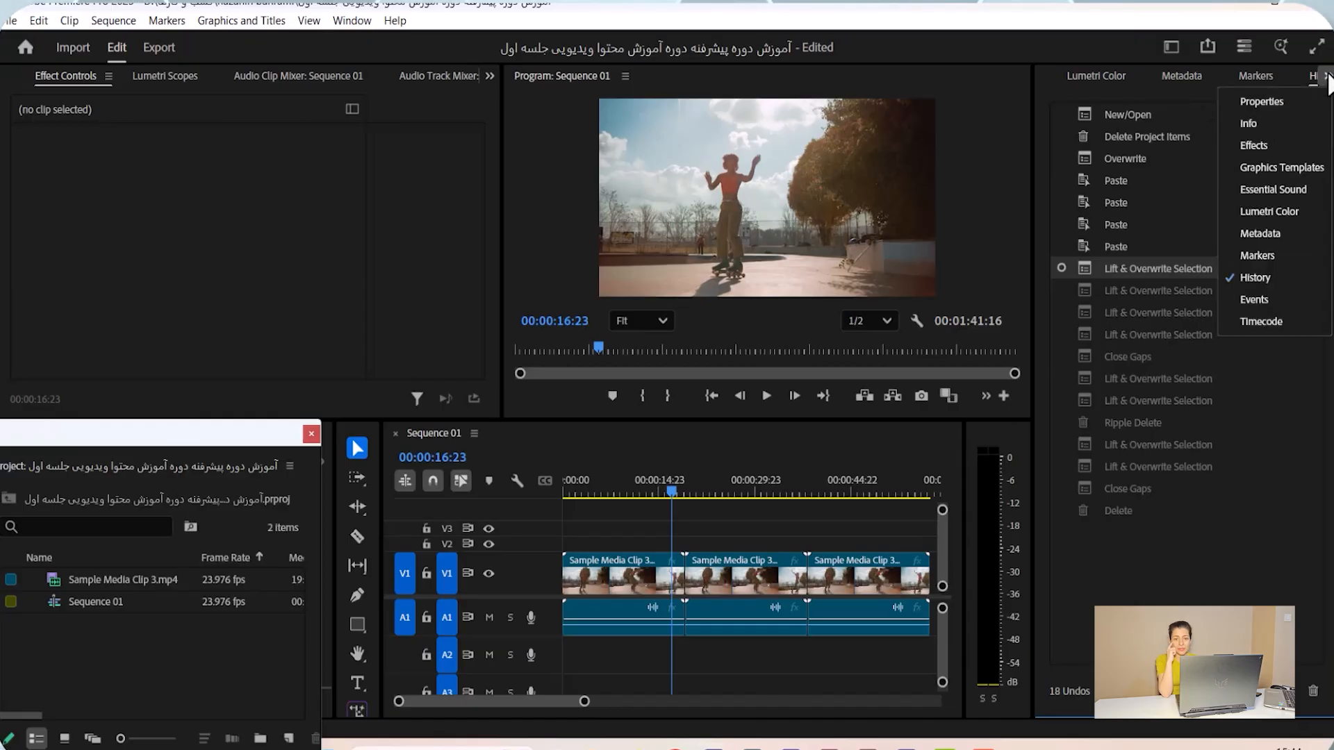
left_click(1283, 80)
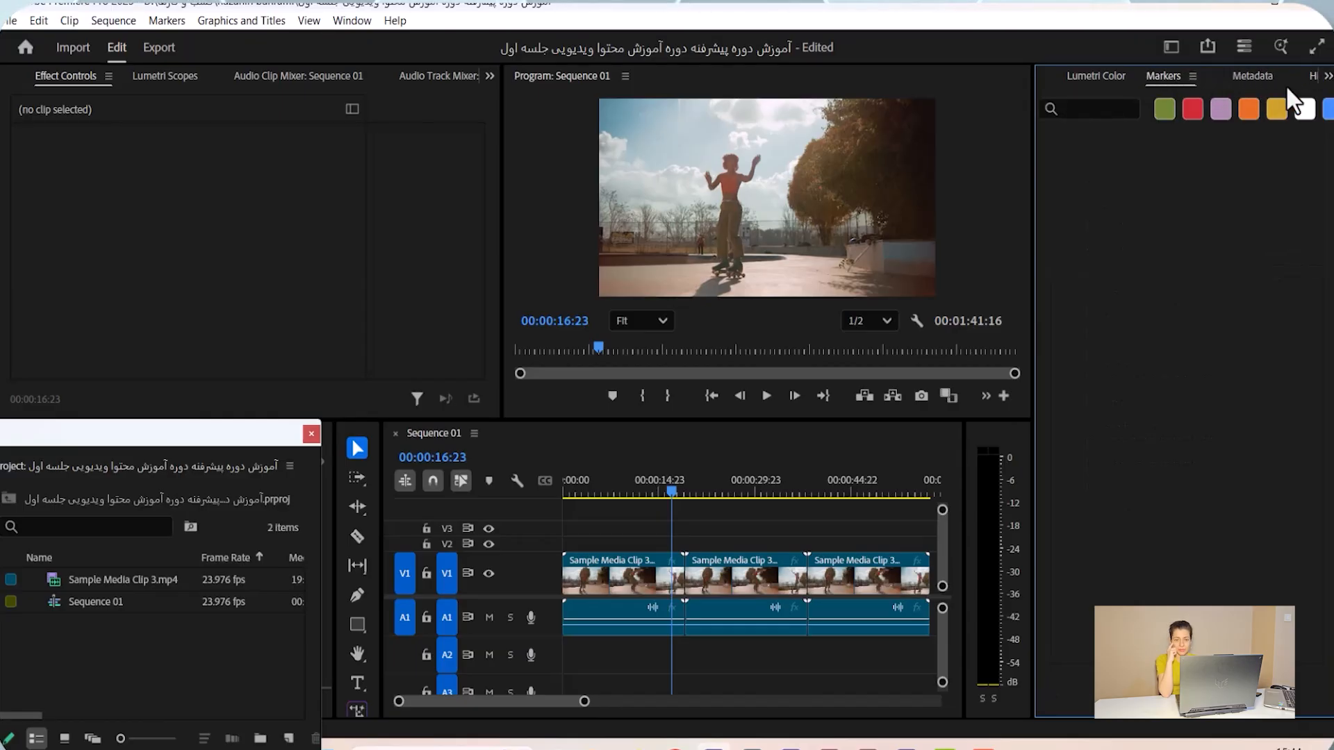
left_click(1313, 76)
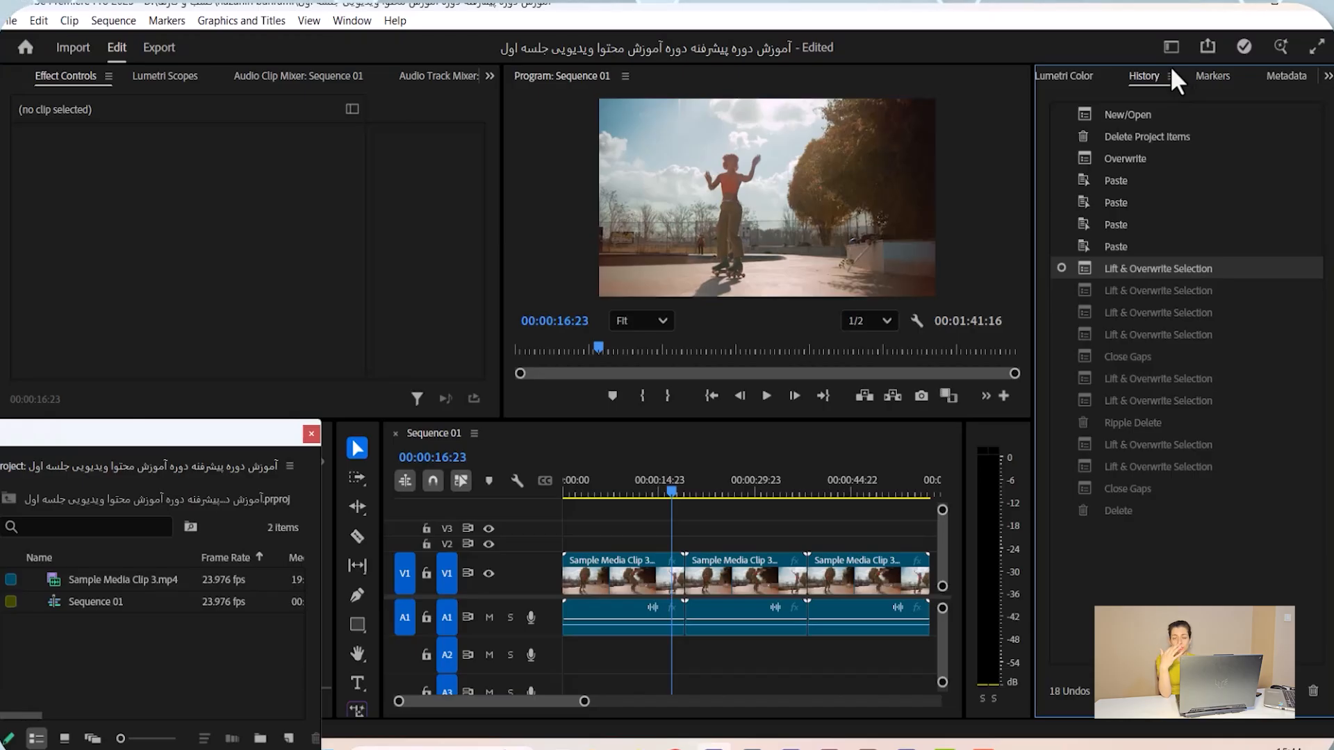
left_click(1171, 73)
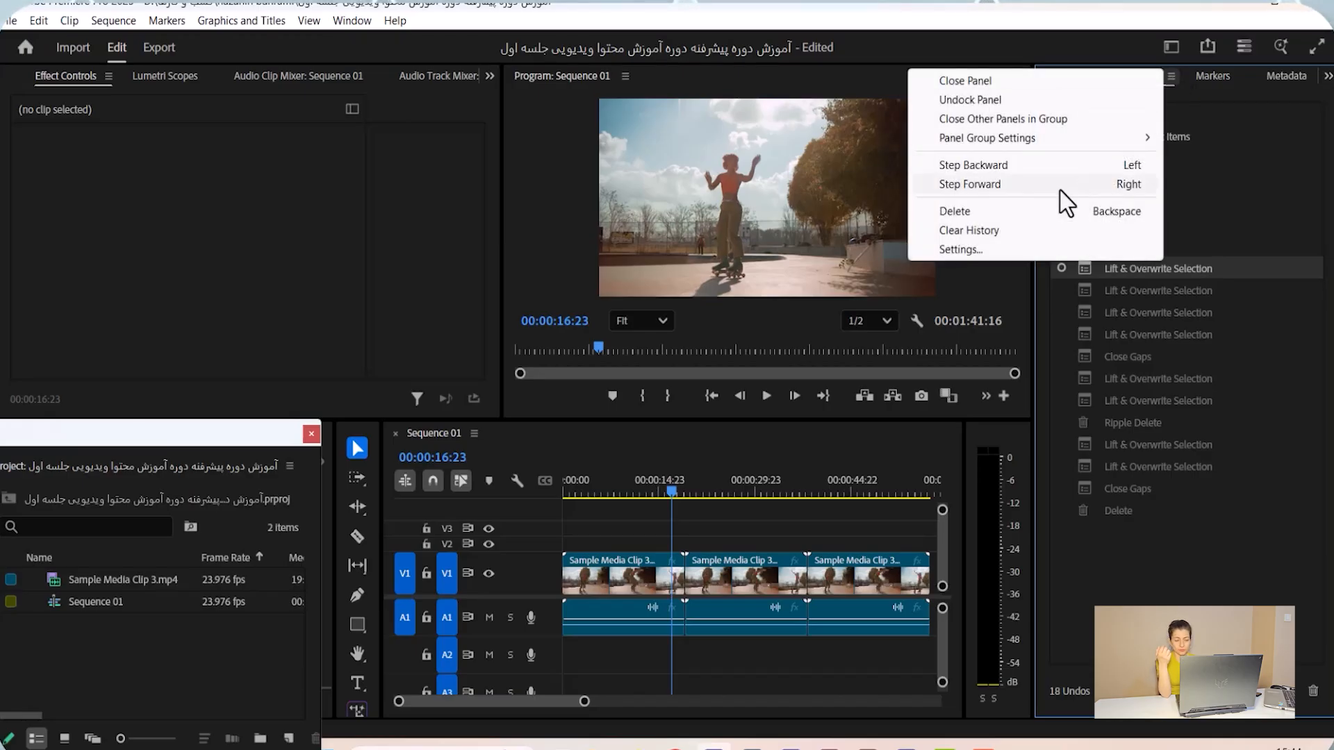
left_click(1047, 251)
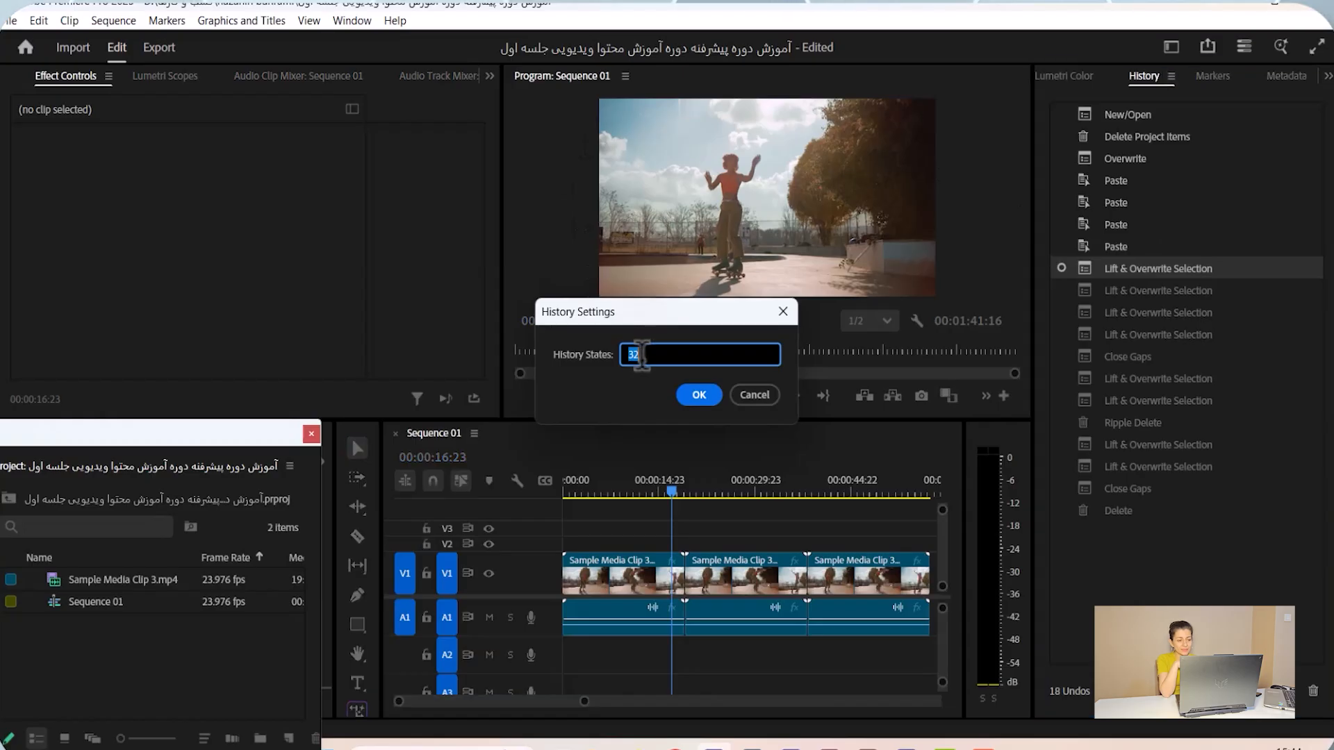